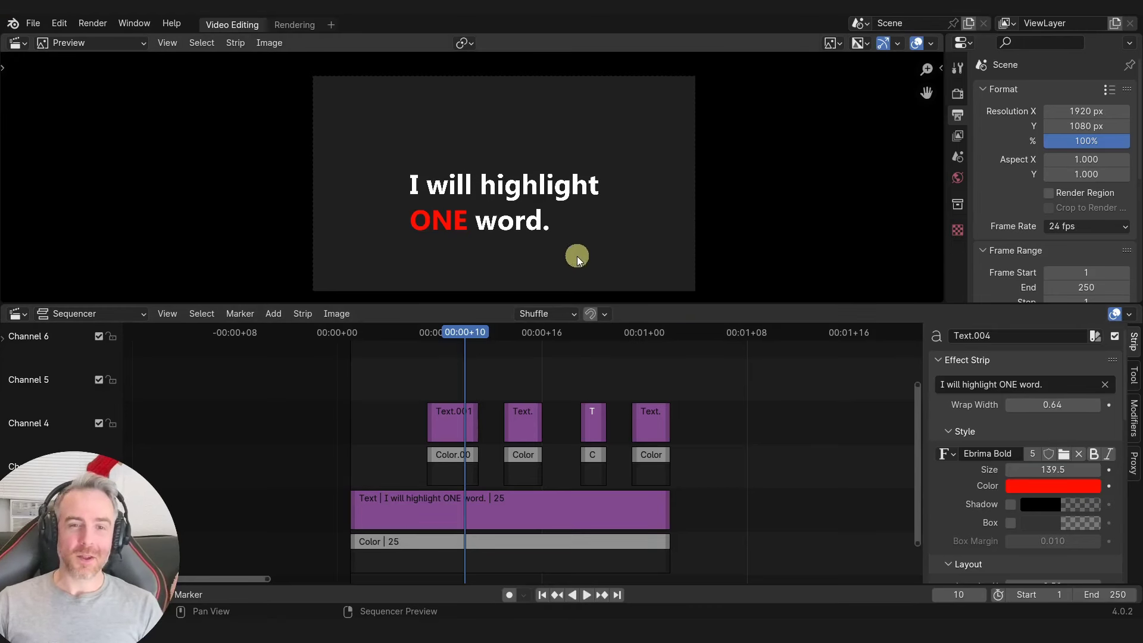
pyautogui.scroll(2, 577, 256)
pyautogui.scroll(-1, 703, 181)
pyautogui.scroll(1, 439, 230)
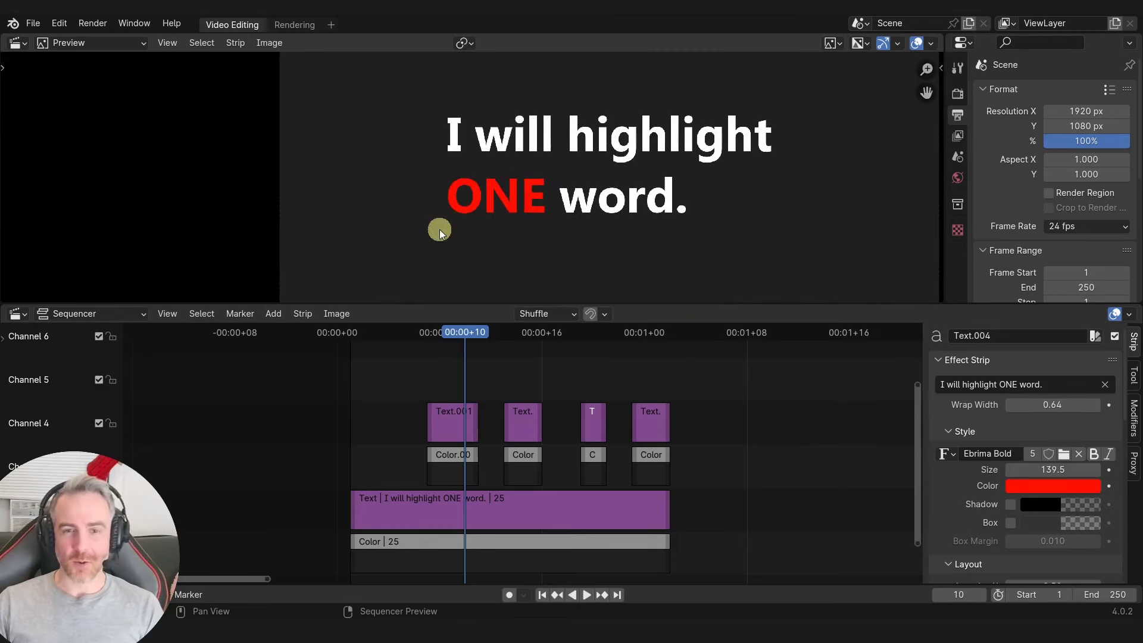
pyautogui.scroll(-3, 536, 199)
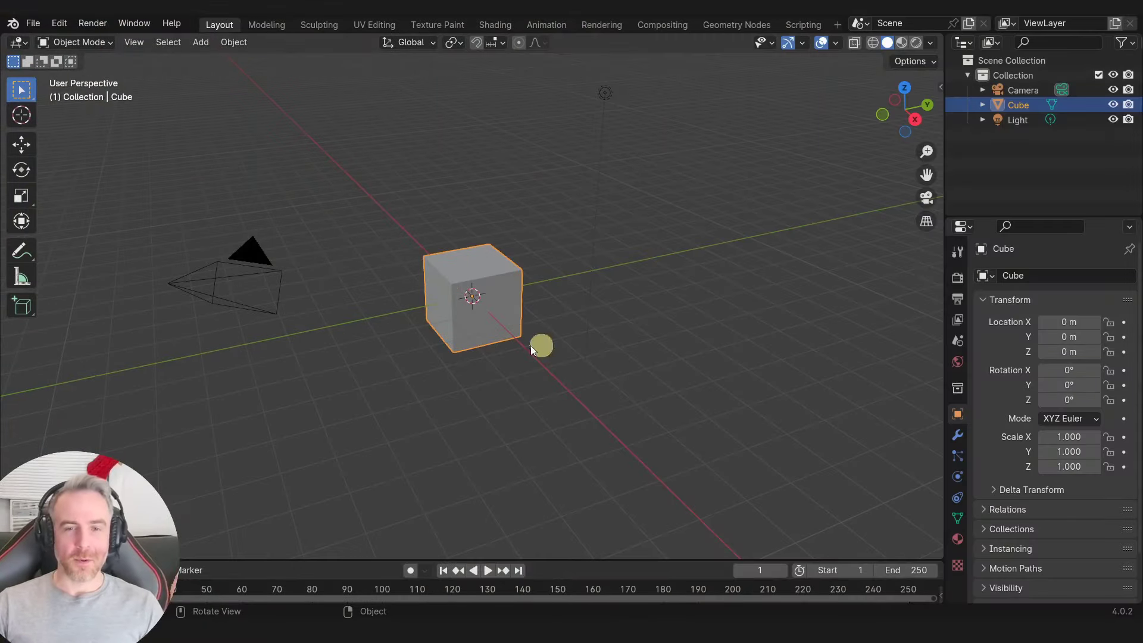
# - Create a new Video Editing project and collapse the file browser area so the preview fills its space
pyautogui.click(33, 22)
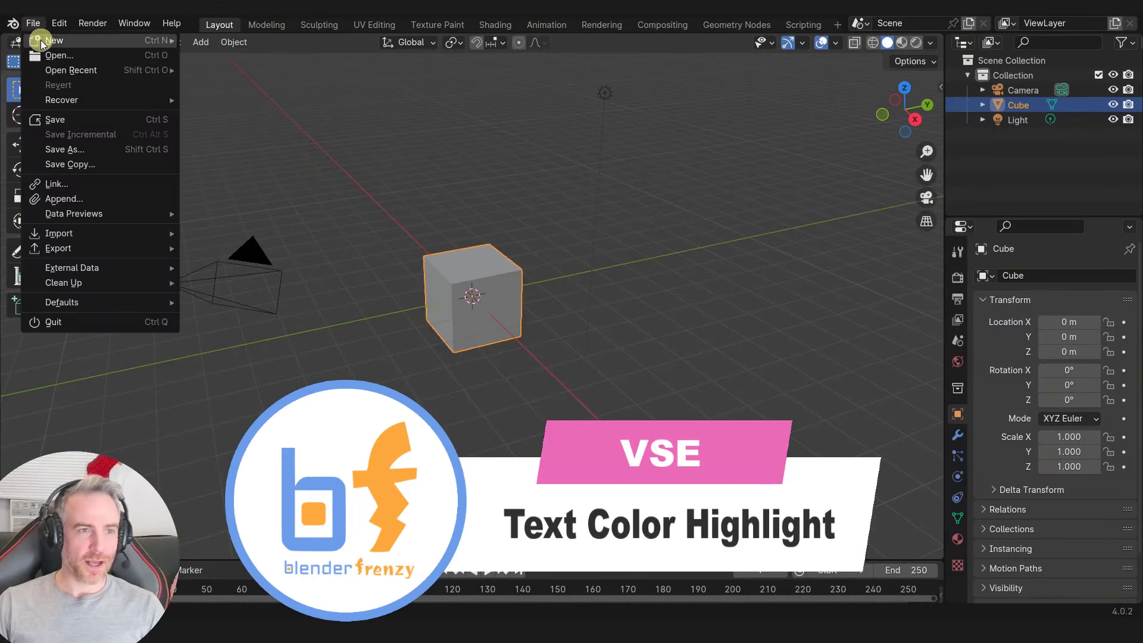
pyautogui.moveTo(78, 40)
pyautogui.click(232, 99)
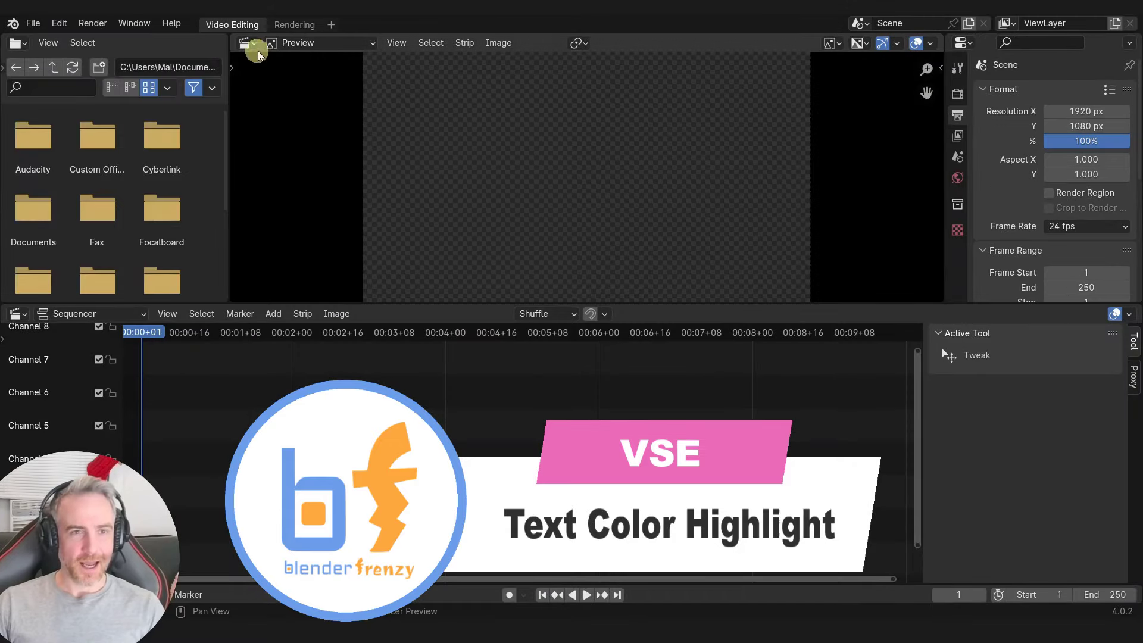
pyautogui.moveTo(233, 38); pyautogui.dragTo(143, 39)
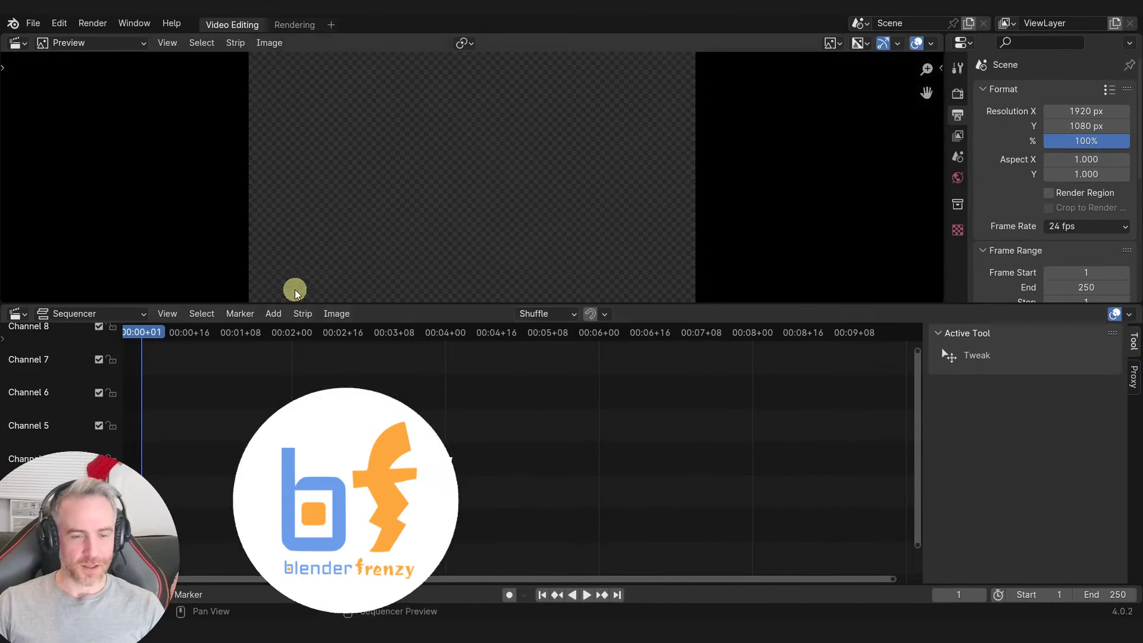
# - Add a color strip to channel 1 starting at frame 1 and ending at frame 26
pyautogui.hotkey('shift', 'a')
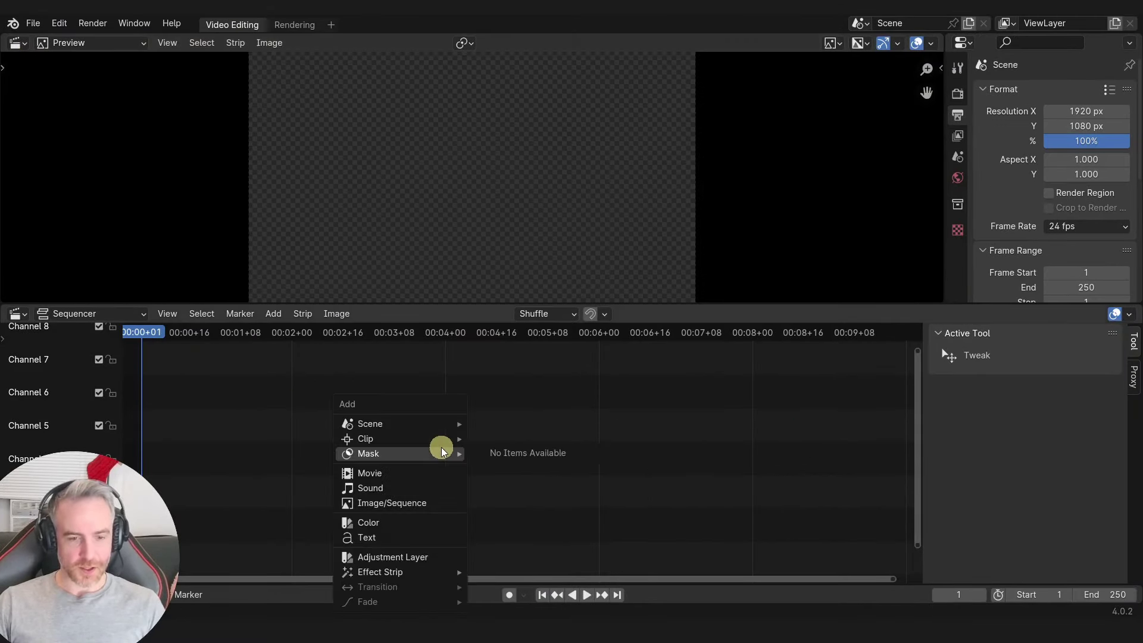
pyautogui.click(399, 522)
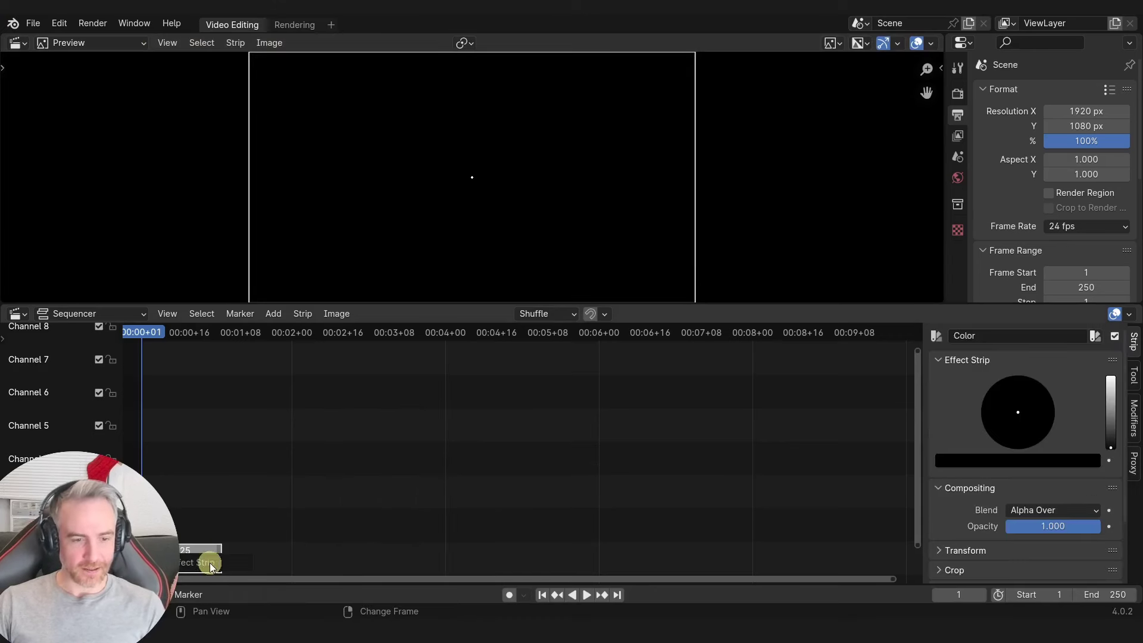
pyautogui.click(201, 553)
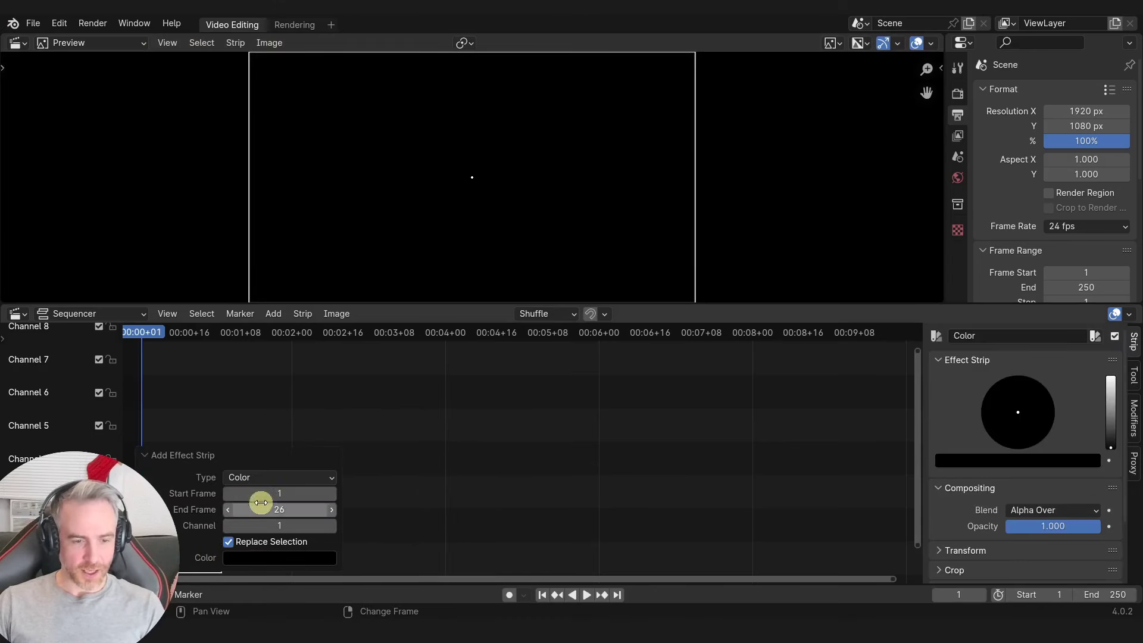
pyautogui.click(167, 460)
pyautogui.click(487, 470)
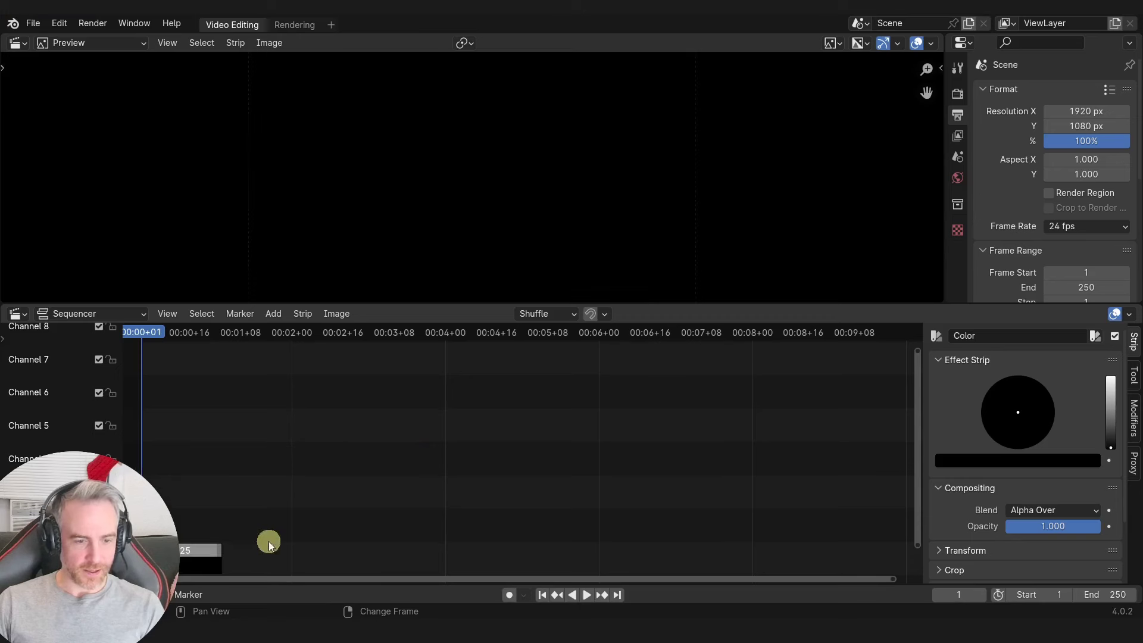
# - Set the color strip's color to a dark grey for the background
pyautogui.click(192, 558)
pyautogui.press('Home')
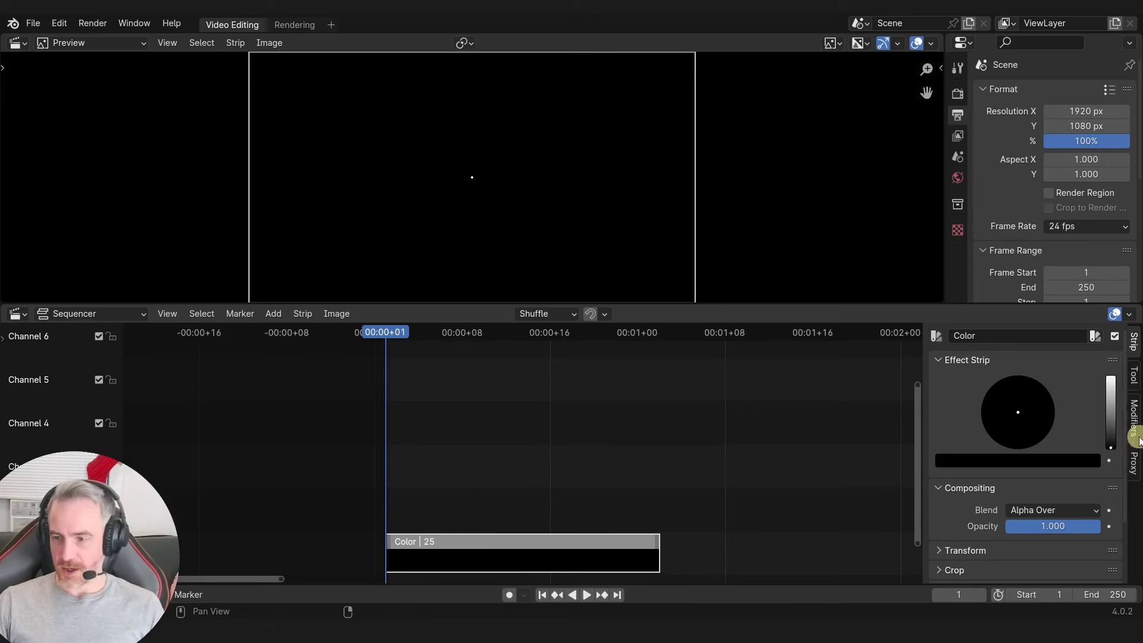
pyautogui.moveTo(1111, 446); pyautogui.dragTo(1110, 437)
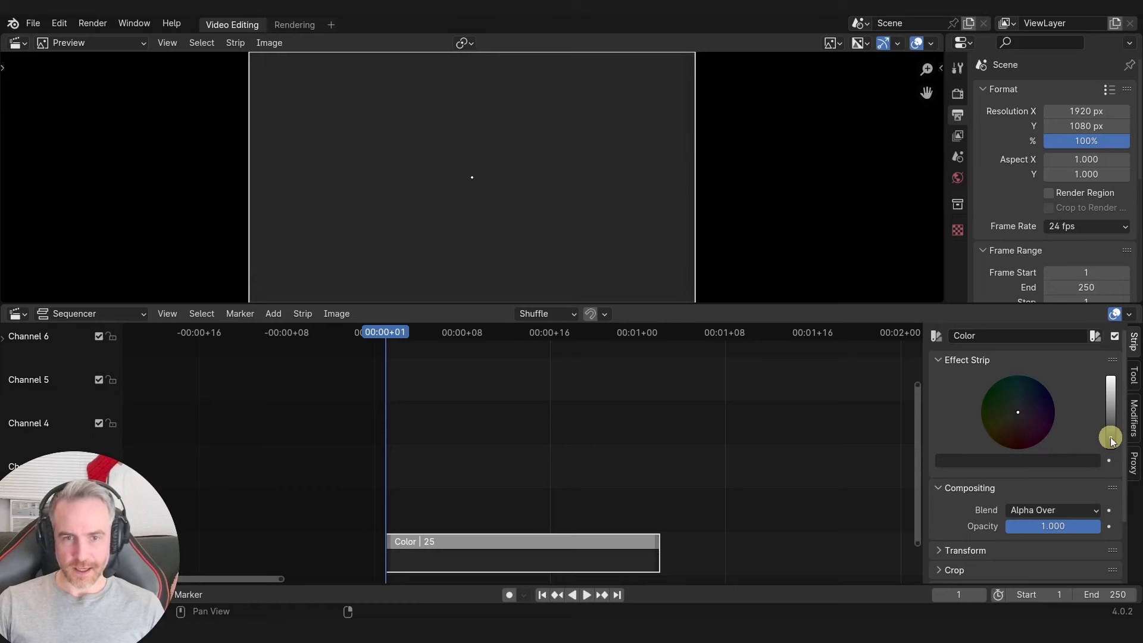
pyautogui.click(489, 491)
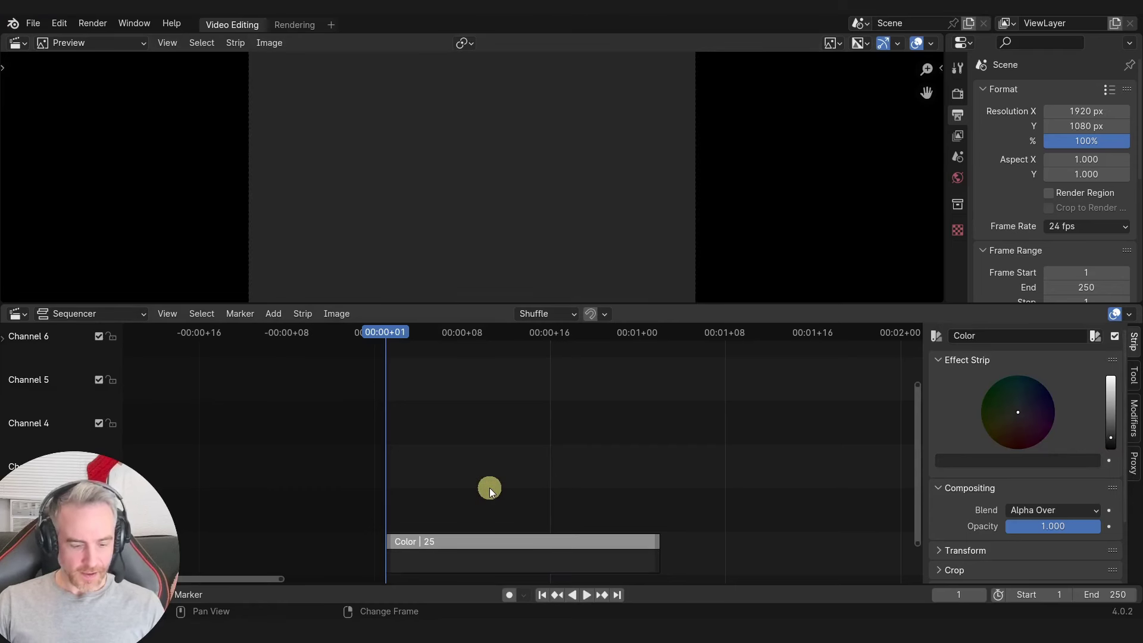
# - Add a text strip directly above the color strip and open the font browser for its style
pyautogui.hotkey('shift', 'a')
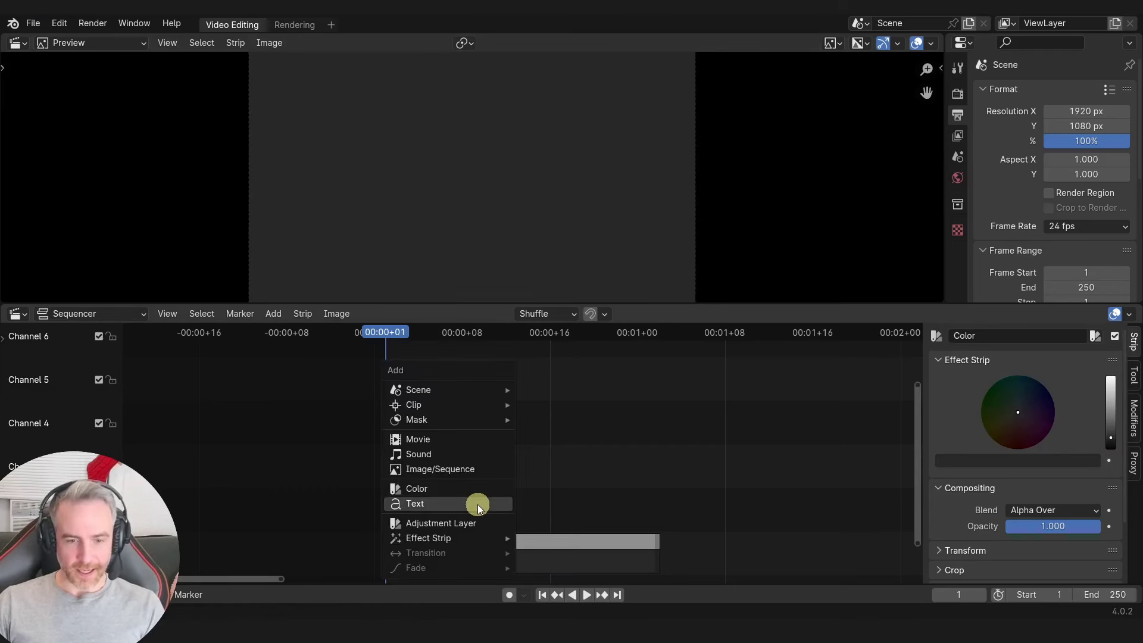
pyautogui.click(478, 505)
pyautogui.moveTo(140, 470); pyautogui.dragTo(1017, 473)
pyautogui.scroll(-6, 1017, 472)
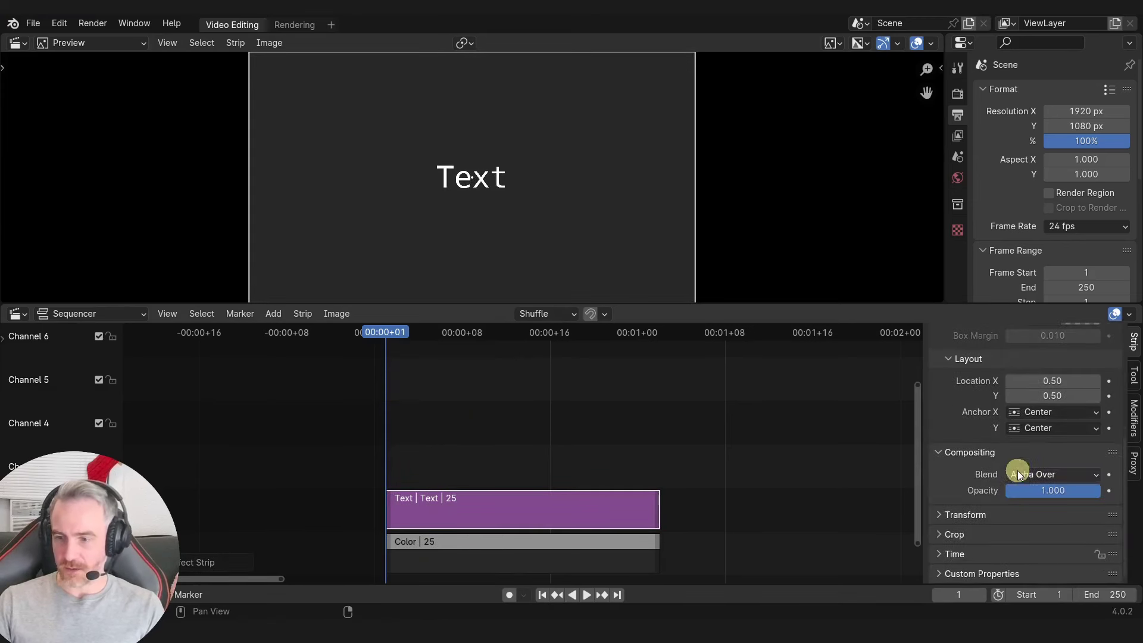
pyautogui.scroll(6, 1015, 476)
pyautogui.scroll(-1, 1012, 475)
pyautogui.scroll(1, 1012, 474)
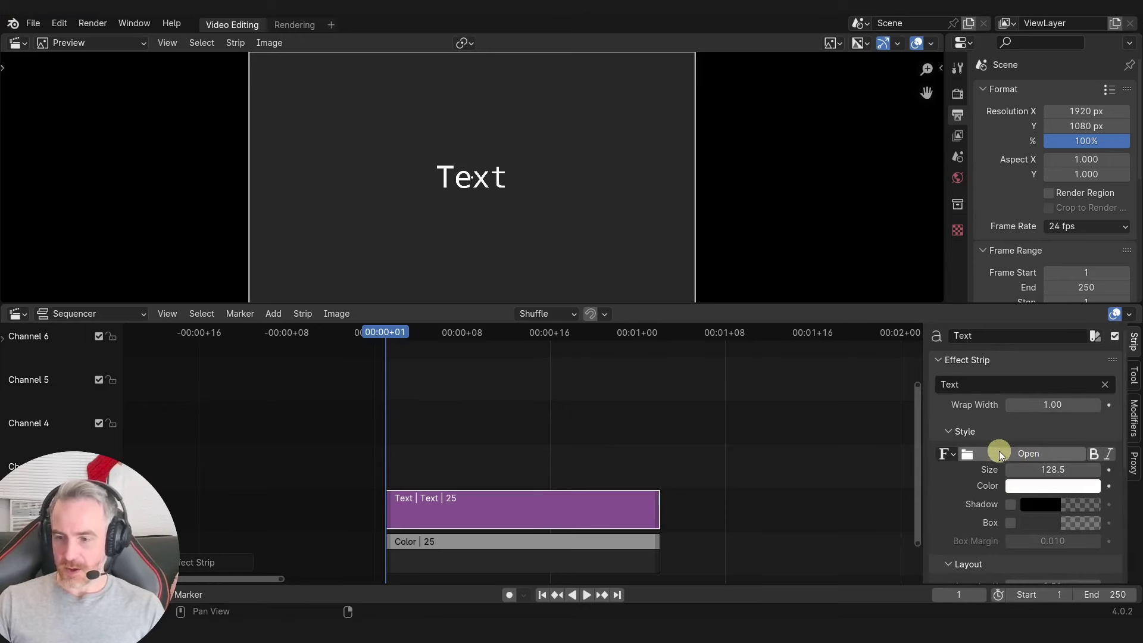
pyautogui.click(1018, 454)
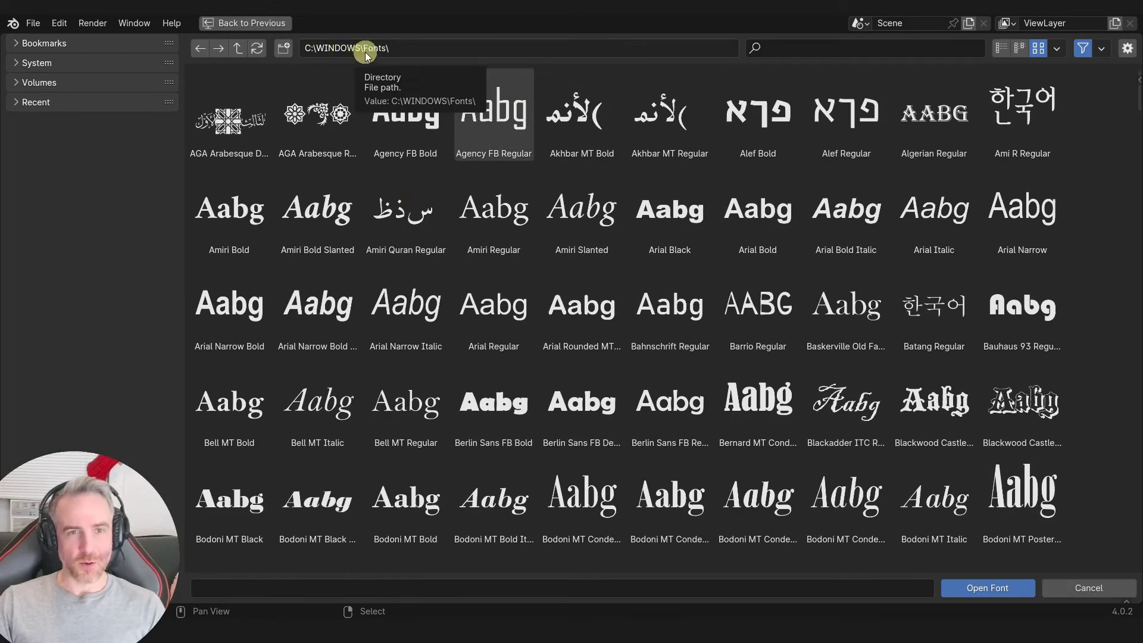
# - Check the default Fonts directory among the file paths in the preferences
pyautogui.click(55, 24)
pyautogui.click(59, 213)
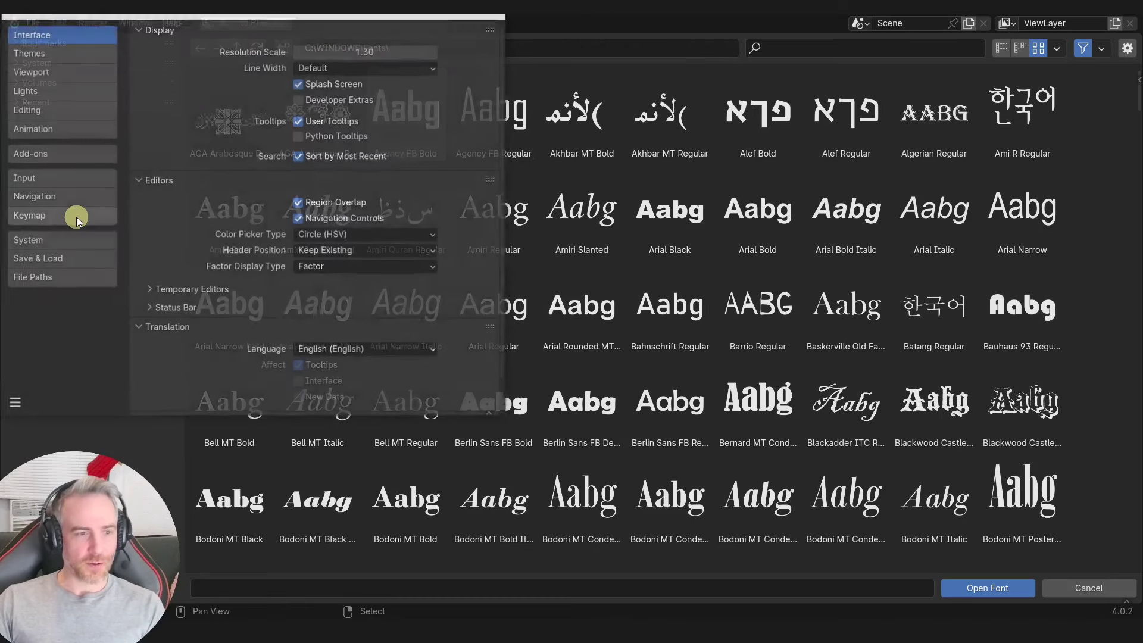
pyautogui.click(36, 278)
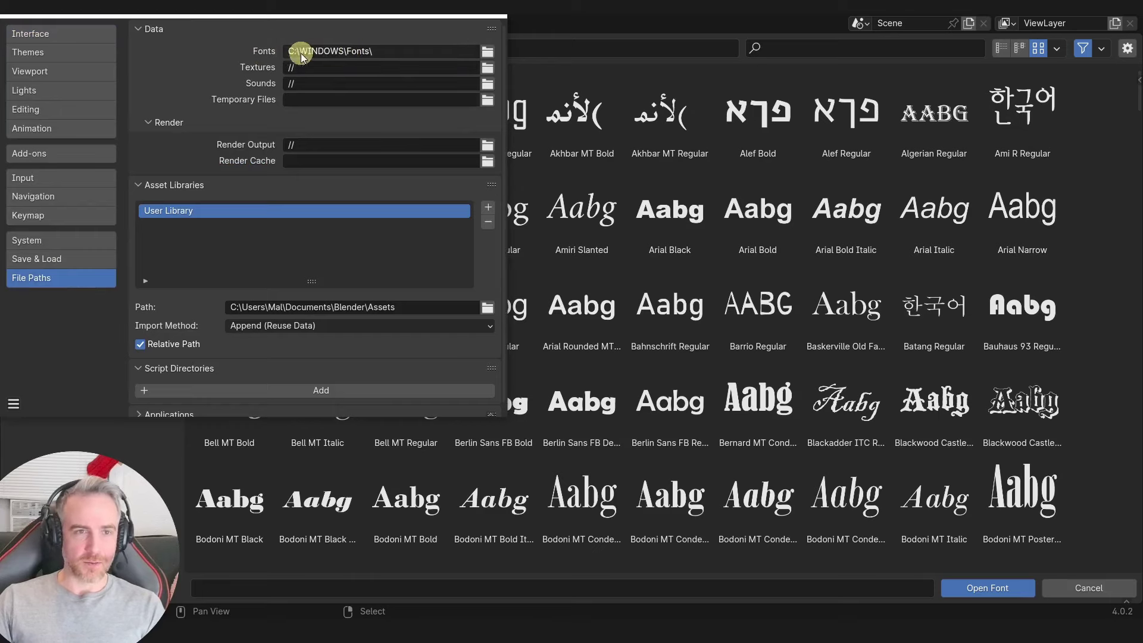
pyautogui.click(497, 19)
# - Load Cambria Bold from the Windows fonts folder as the text strip's font
pyautogui.scroll(-5, 584, 333)
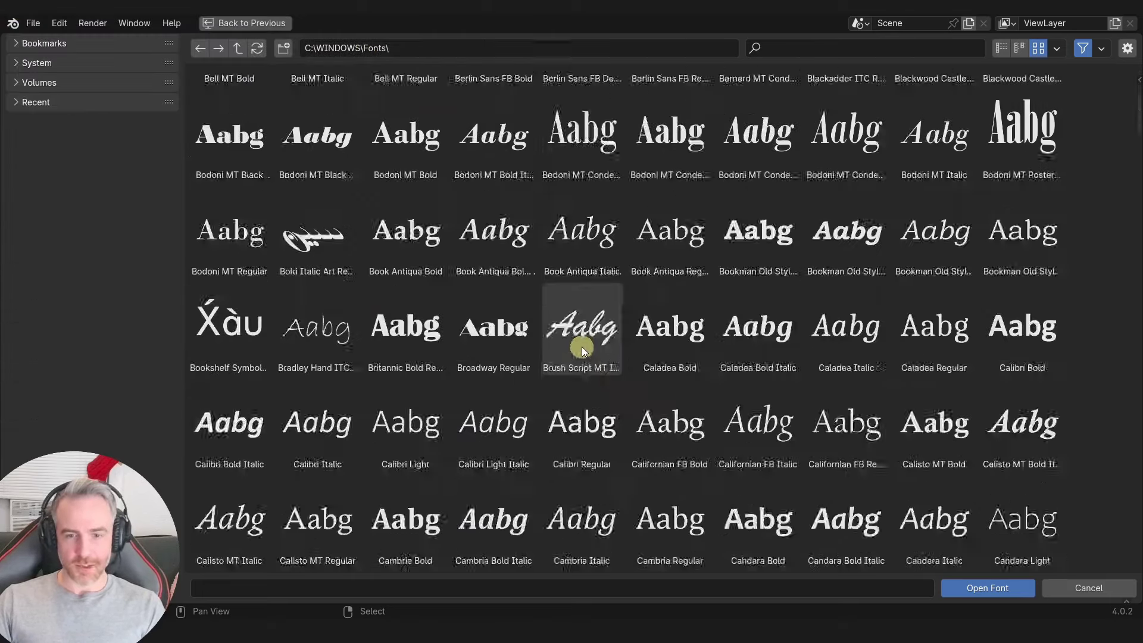
pyautogui.scroll(-5, 581, 347)
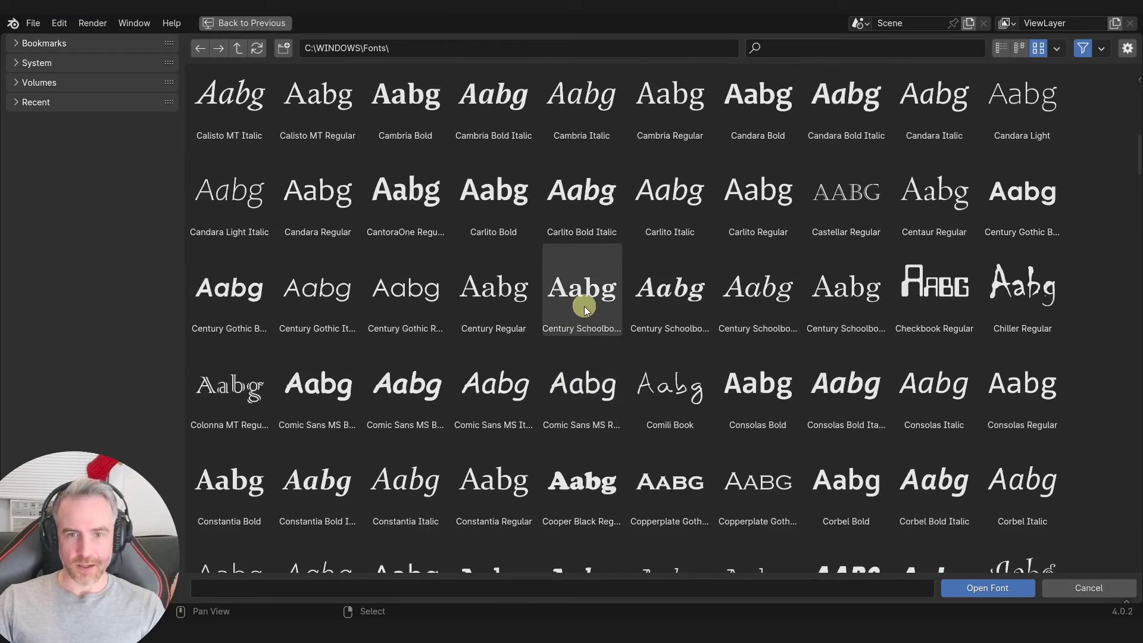
pyautogui.scroll(2, 584, 307)
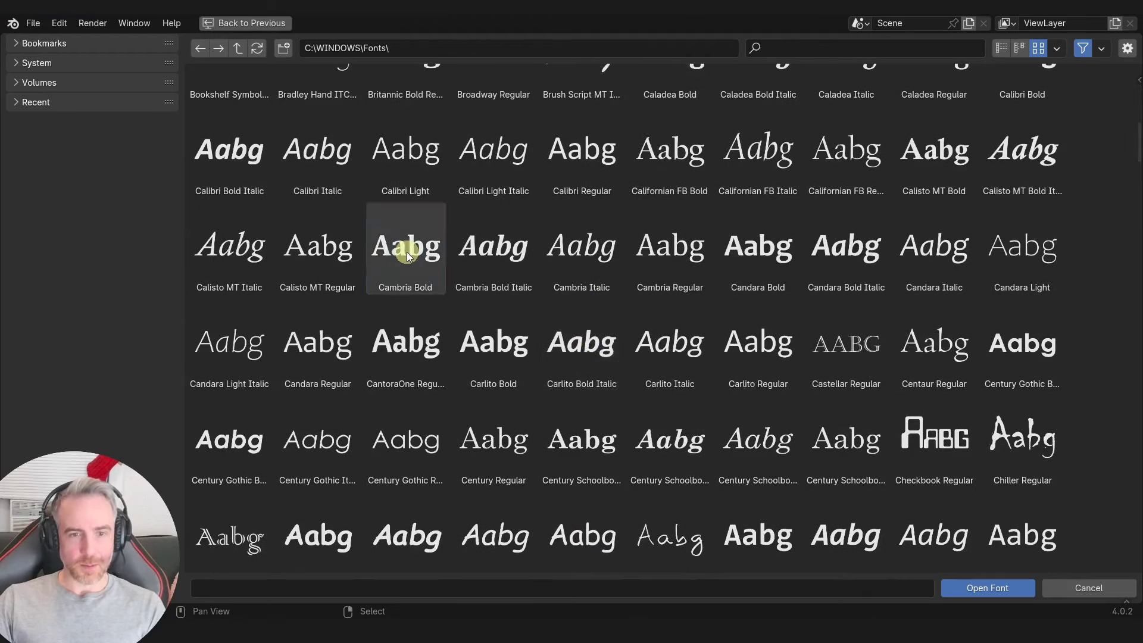
pyautogui.doubleClick(406, 252)
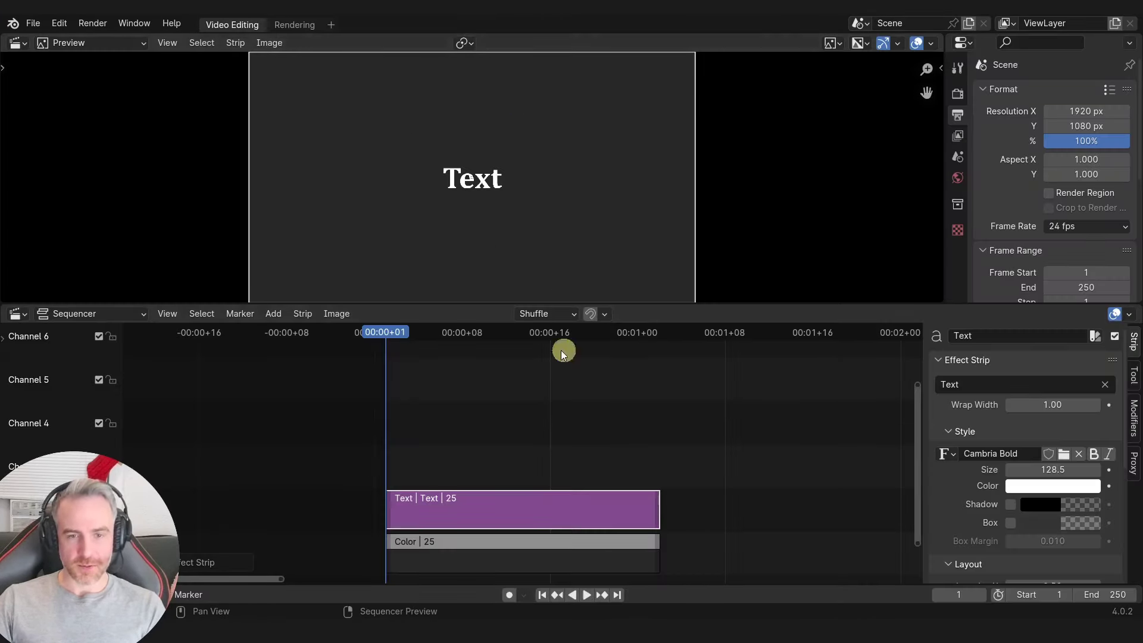
# - Set the text strip's size to about 122.7 and its text to "I will change THIS TEXT color!"
pyautogui.moveTo(1043, 470)
pyautogui.mouseDown()
pyautogui.moveTo(965, 453)
pyautogui.moveTo(926, 459)
pyautogui.moveTo(1022, 463)
pyautogui.mouseUp()
pyautogui.click(979, 382)
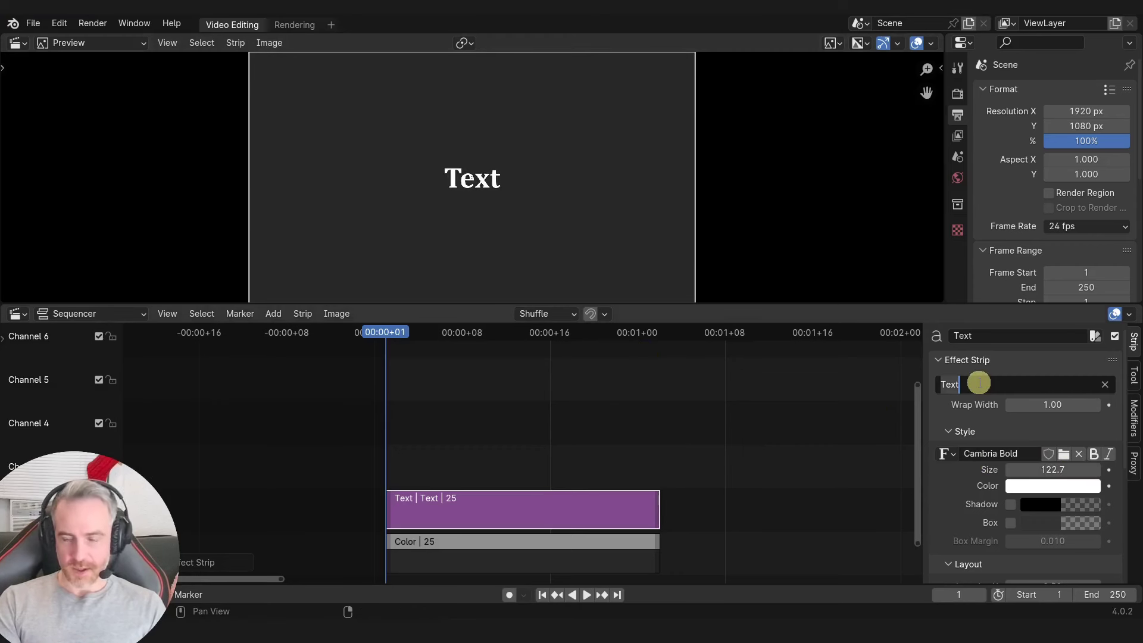
pyautogui.write('I will change ')
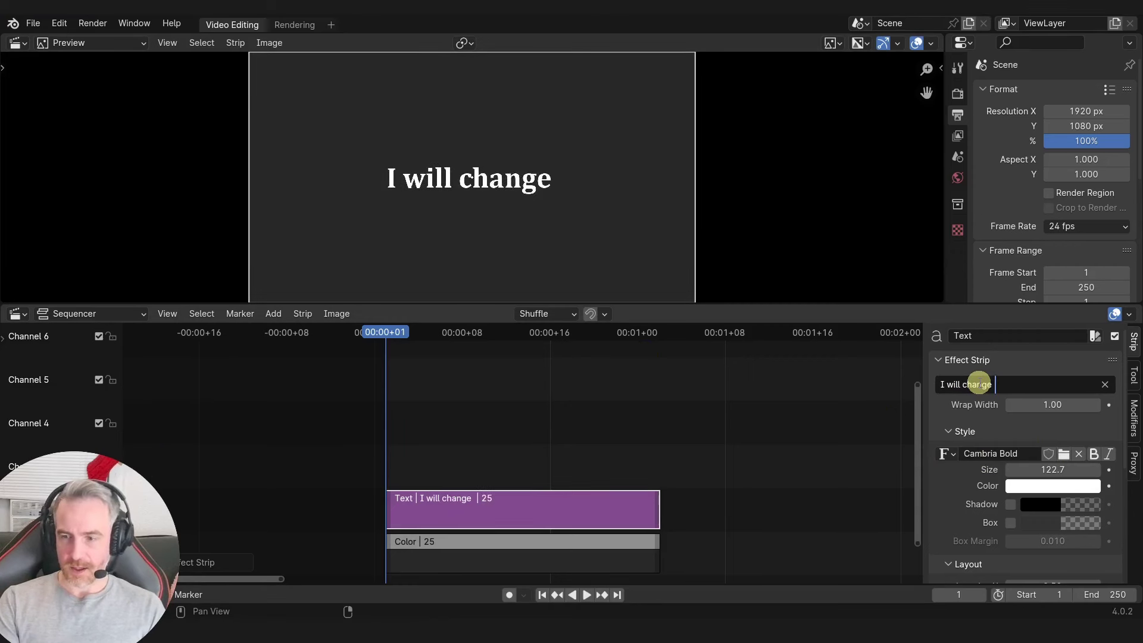
pyautogui.write('THIS TEXT ')
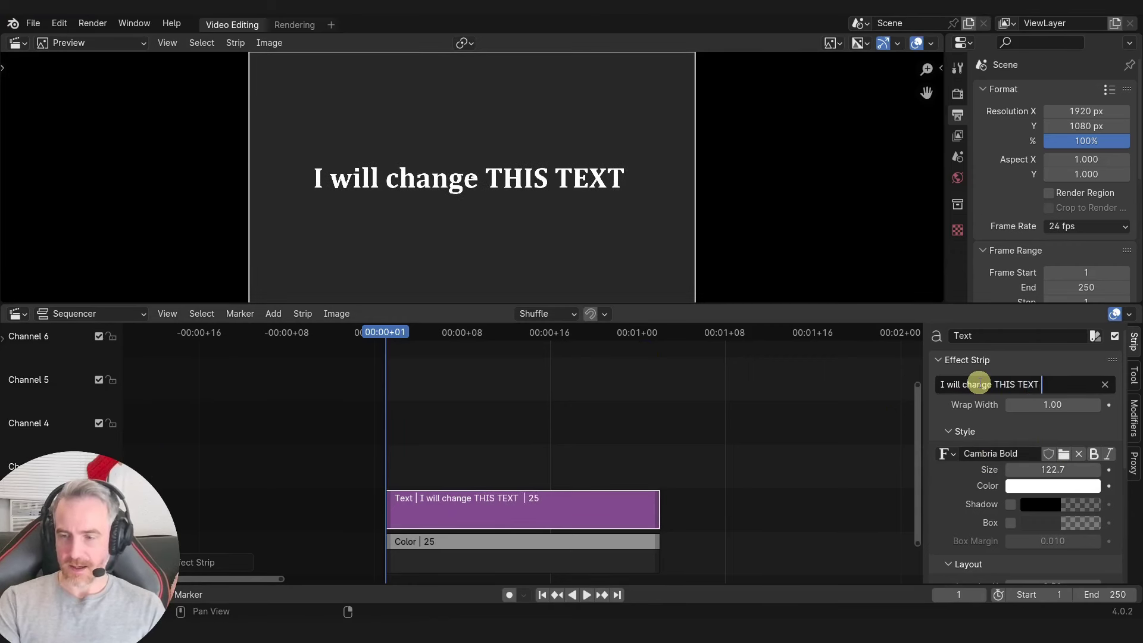
pyautogui.write('color!')
pyautogui.press('Return')
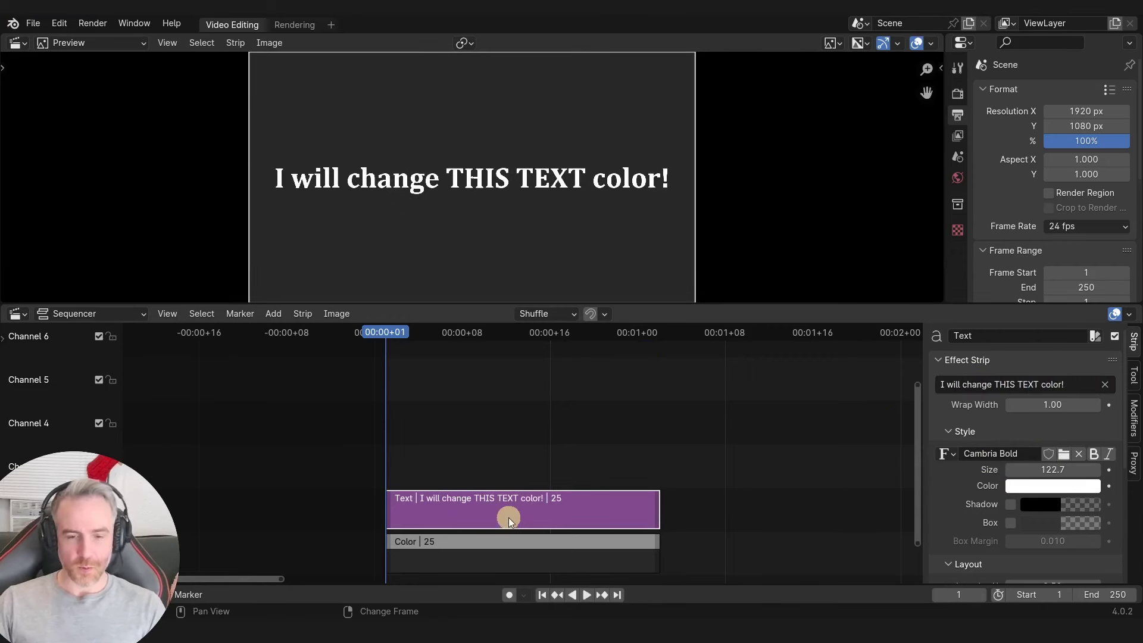
# - Duplicate the text strip onto the channel directly above and set the copy's text color to light blue
pyautogui.hotkey('shift', 'd')
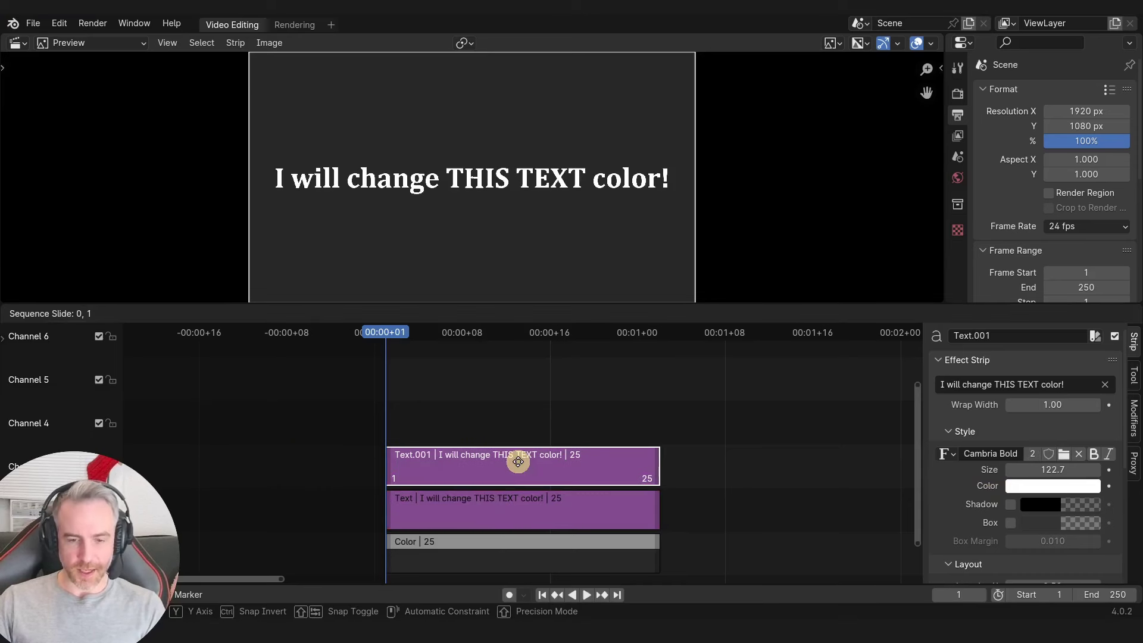
pyautogui.click(517, 456)
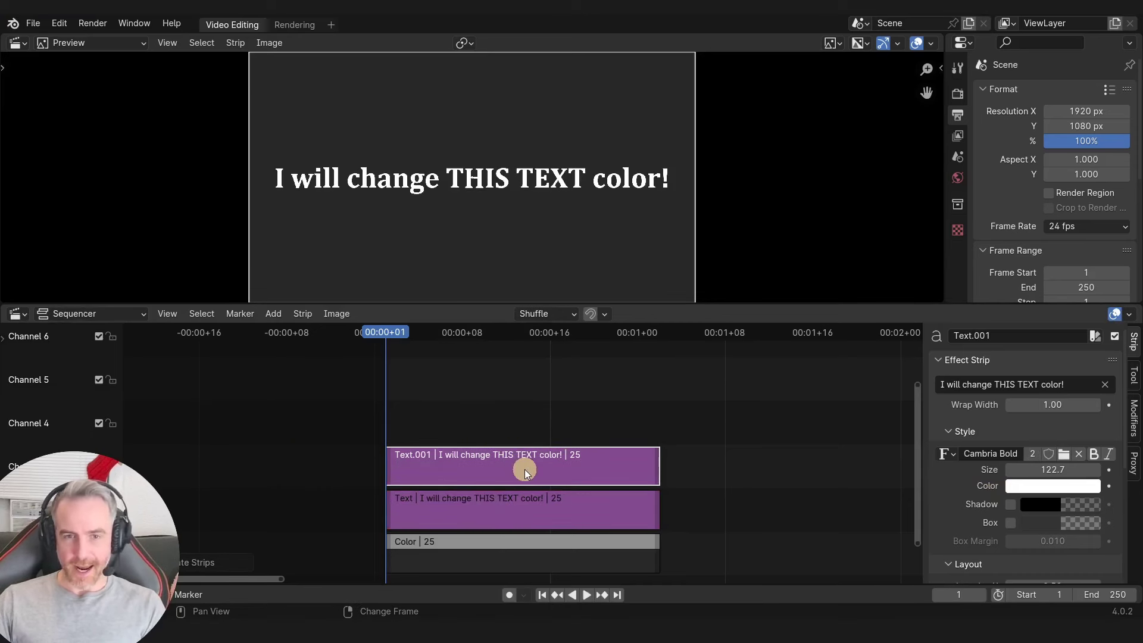
pyautogui.click(1075, 489)
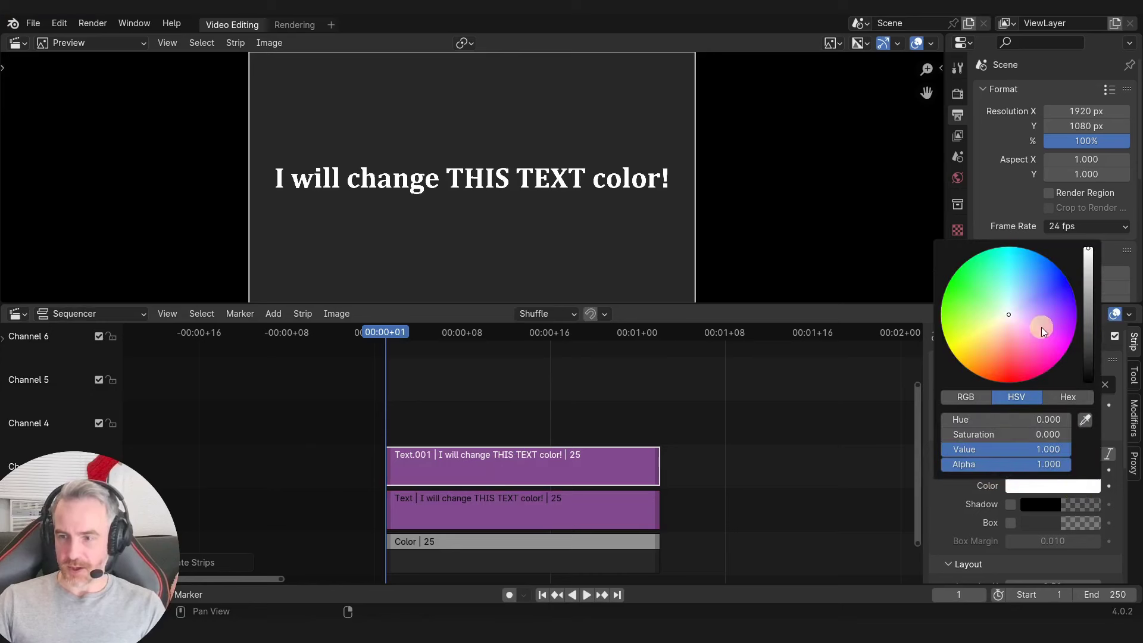
pyautogui.moveTo(1042, 327); pyautogui.dragTo(1014, 248)
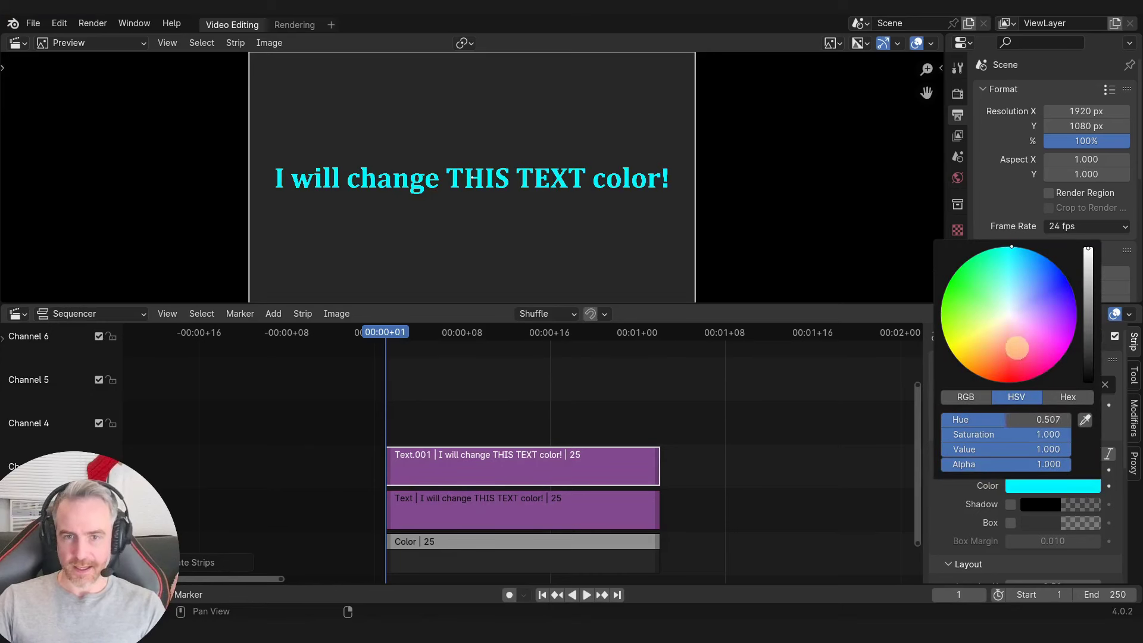
pyautogui.moveTo(1017, 349)
pyautogui.mouseDown()
pyautogui.moveTo(1026, 262)
pyautogui.moveTo(1024, 274)
pyautogui.mouseUp()
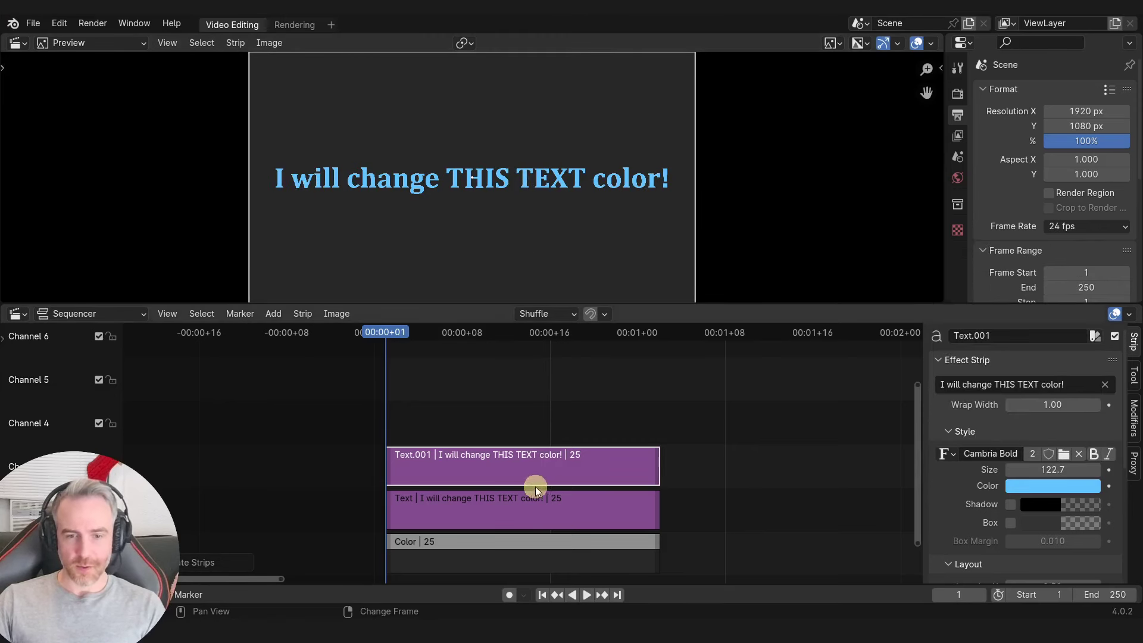
# - Crop the blue text strip by 847 px left and 452 px right around "THIS TEXT", and hide the preview overlays
pyautogui.scroll(-8, 1027, 480)
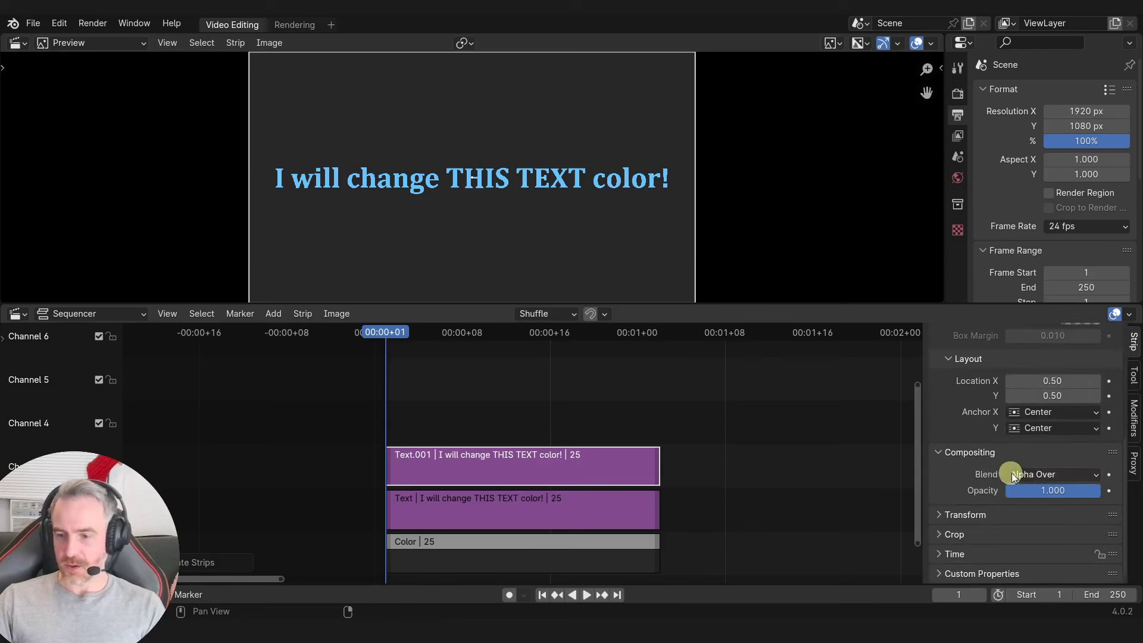
pyautogui.click(953, 535)
pyautogui.scroll(-3, 957, 527)
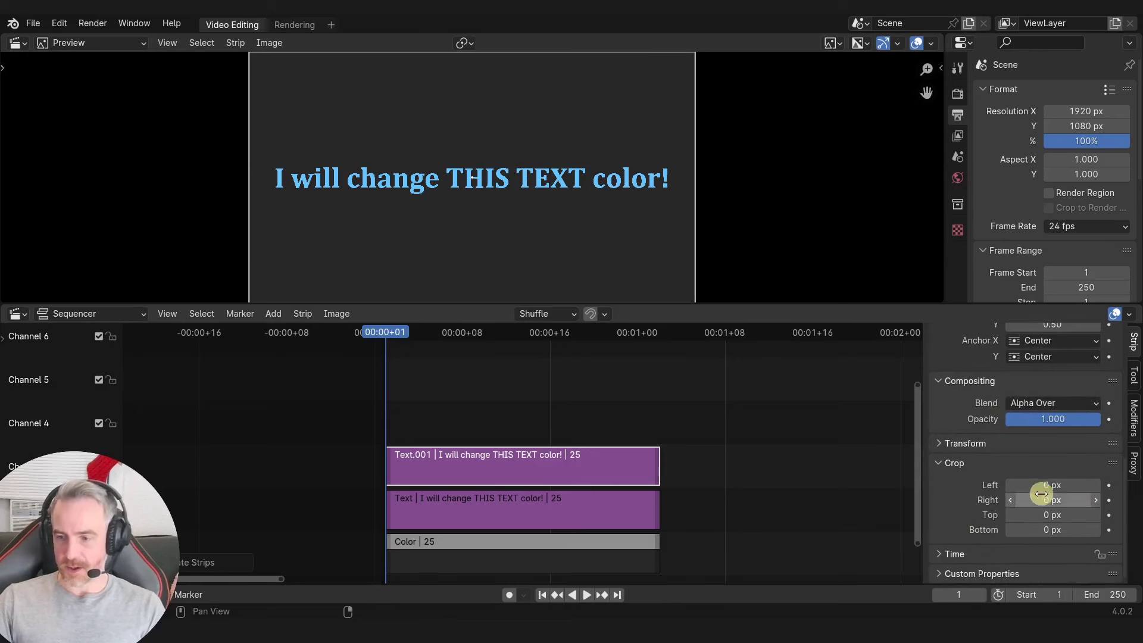
pyautogui.moveTo(1042, 484); pyautogui.dragTo(651, 462)
pyautogui.moveTo(1019, 500); pyautogui.dragTo(406, 494)
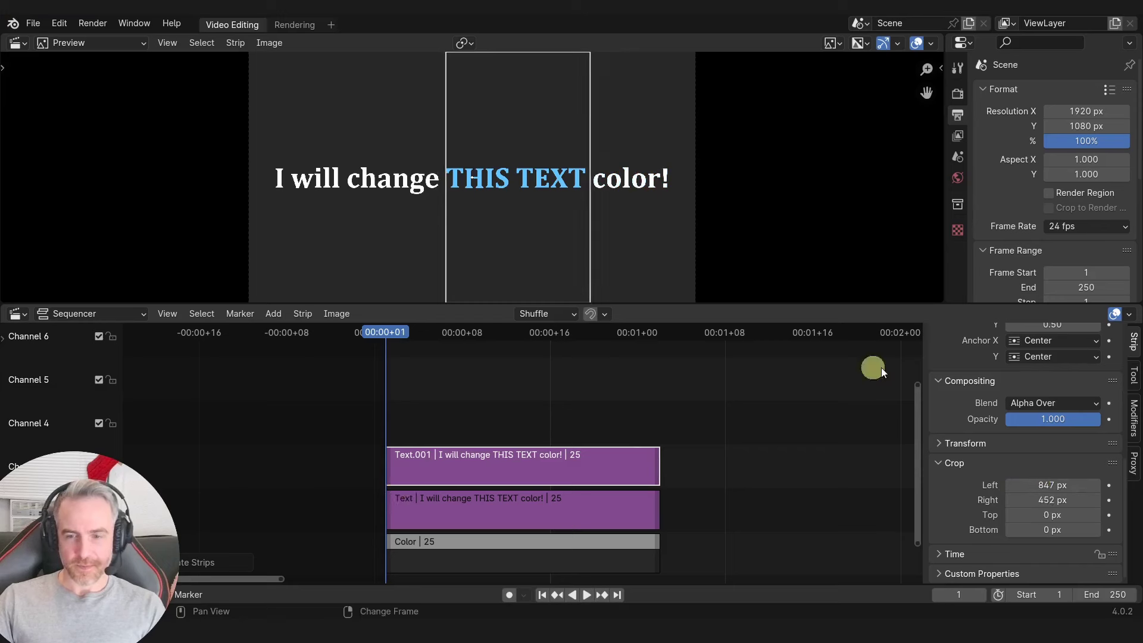
pyautogui.click(916, 44)
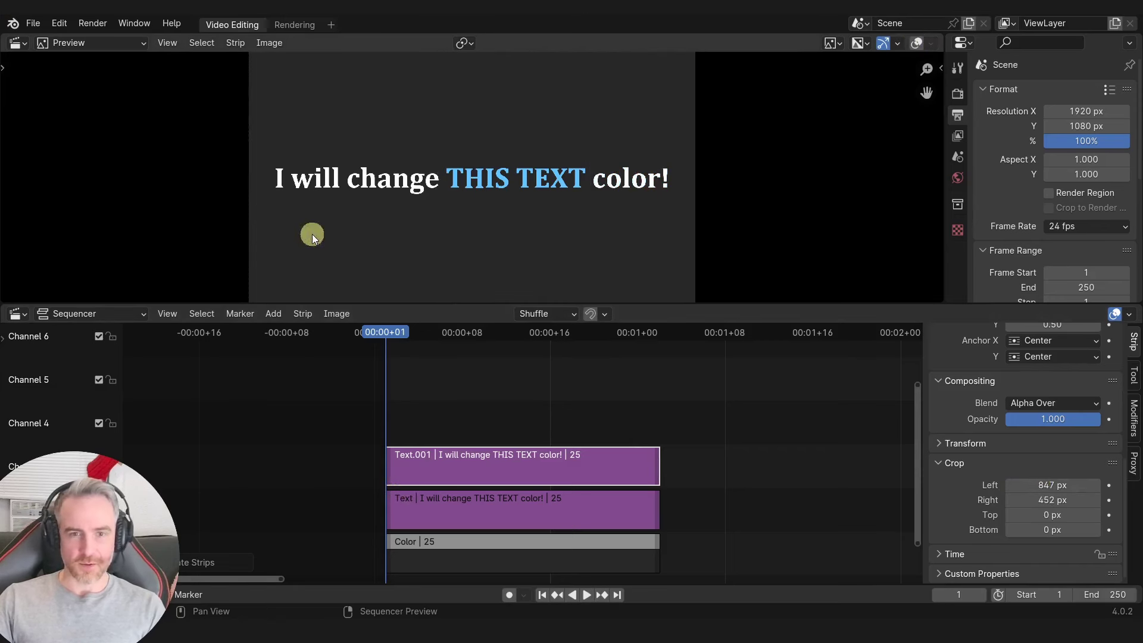
# - Change the text color of the cropped "THIS TEXT" strip to magenta pink
pyautogui.scroll(2, 524, 215)
pyautogui.scroll(-1, 523, 215)
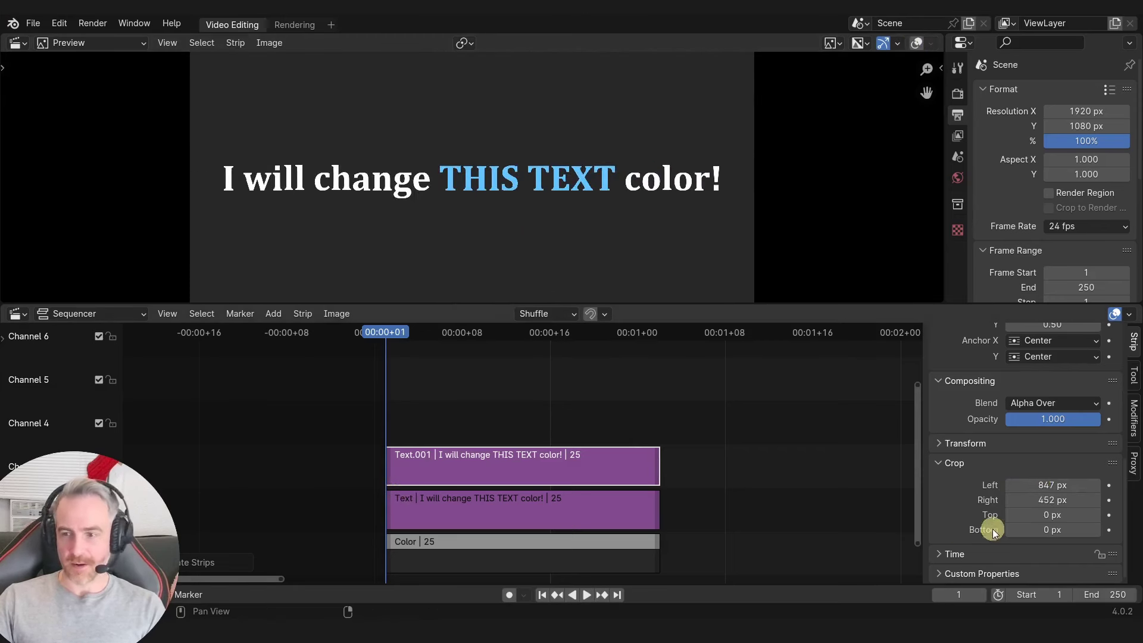
pyautogui.scroll(10, 993, 532)
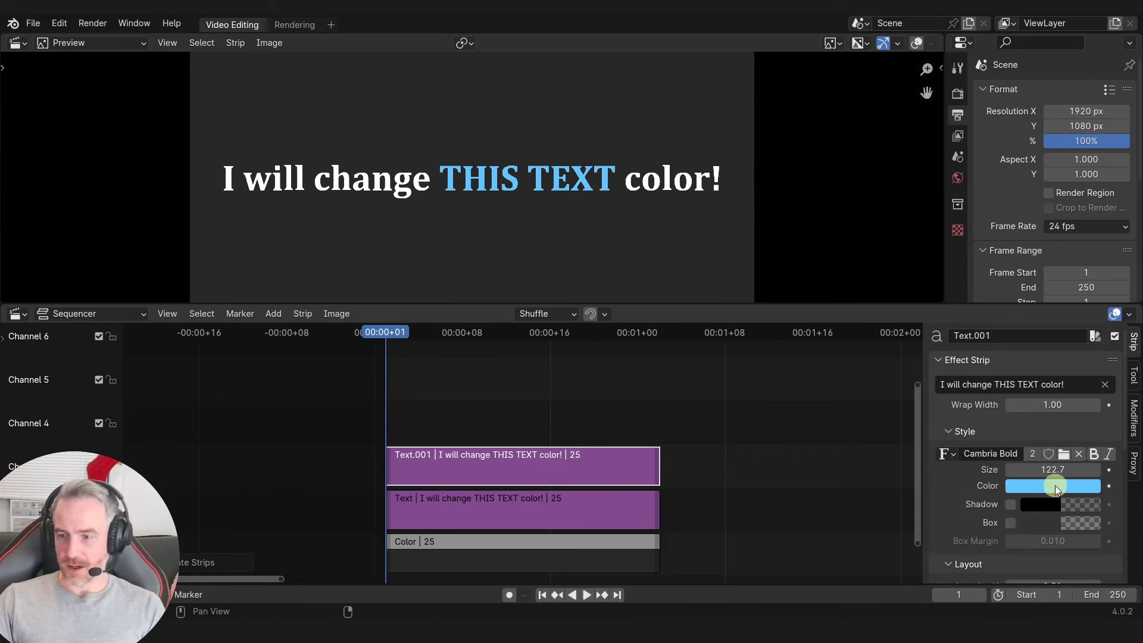
pyautogui.click(1057, 490)
pyautogui.moveTo(1018, 323)
pyautogui.mouseDown()
pyautogui.moveTo(1045, 345)
pyautogui.moveTo(989, 305)
pyautogui.moveTo(949, 299)
pyautogui.mouseUp()
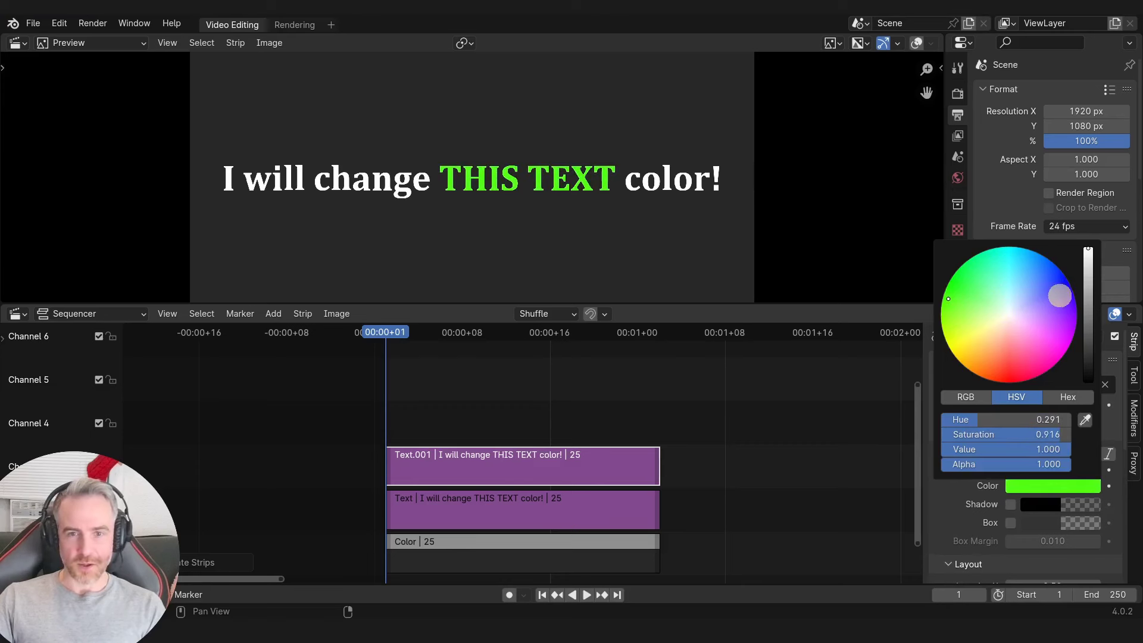
pyautogui.moveTo(990, 355)
pyautogui.mouseDown()
pyautogui.moveTo(1021, 360)
pyautogui.moveTo(1054, 346)
pyautogui.mouseUp()
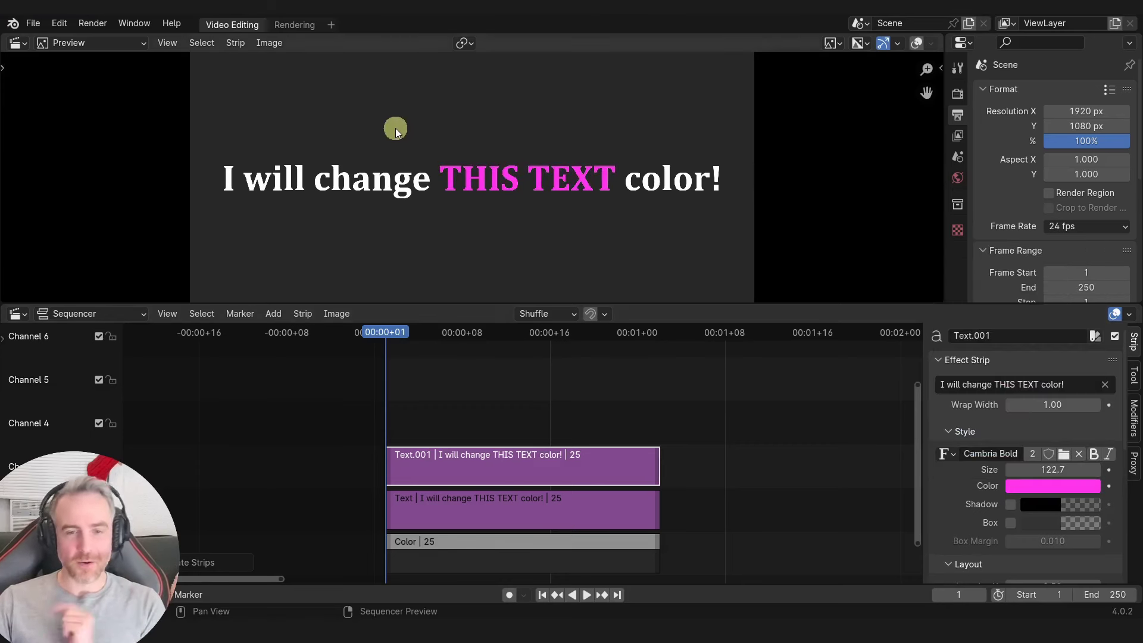
# - Inspect the edges of the pink letters up close, temporarily hiding the white text strip to compare
pyautogui.scroll(6, 506, 175)
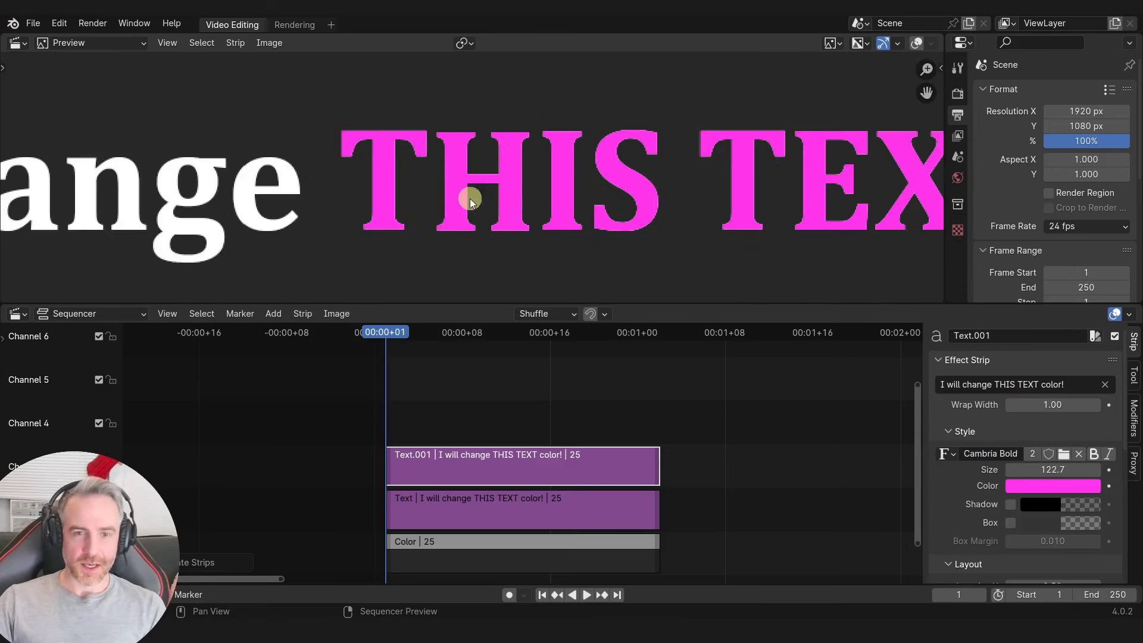
pyautogui.scroll(2, 366, 167)
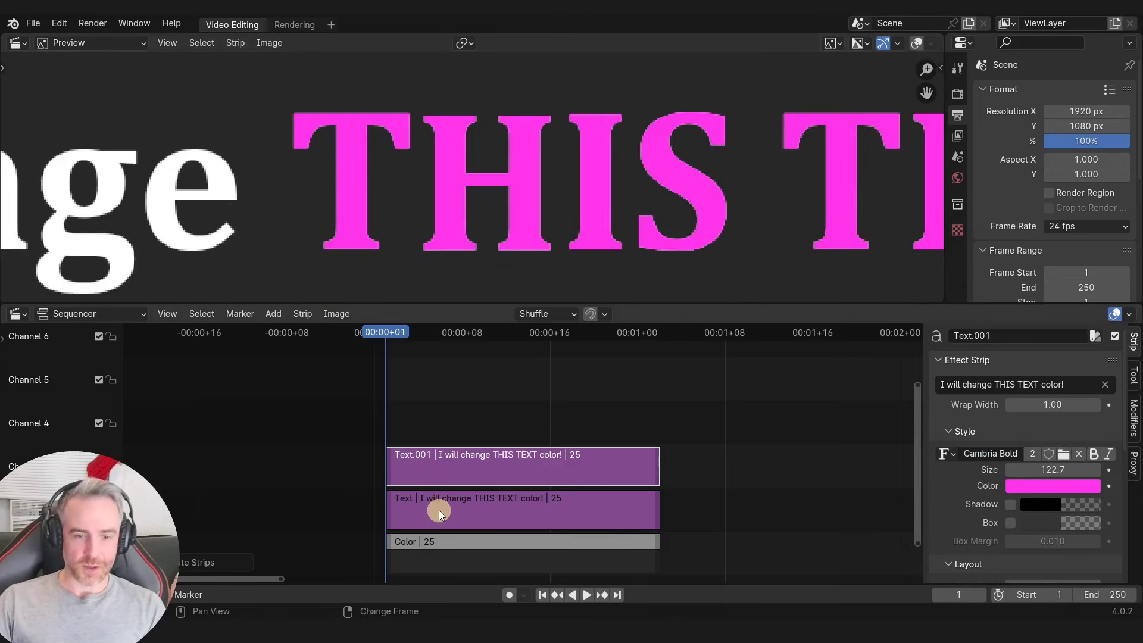
pyautogui.click(441, 514)
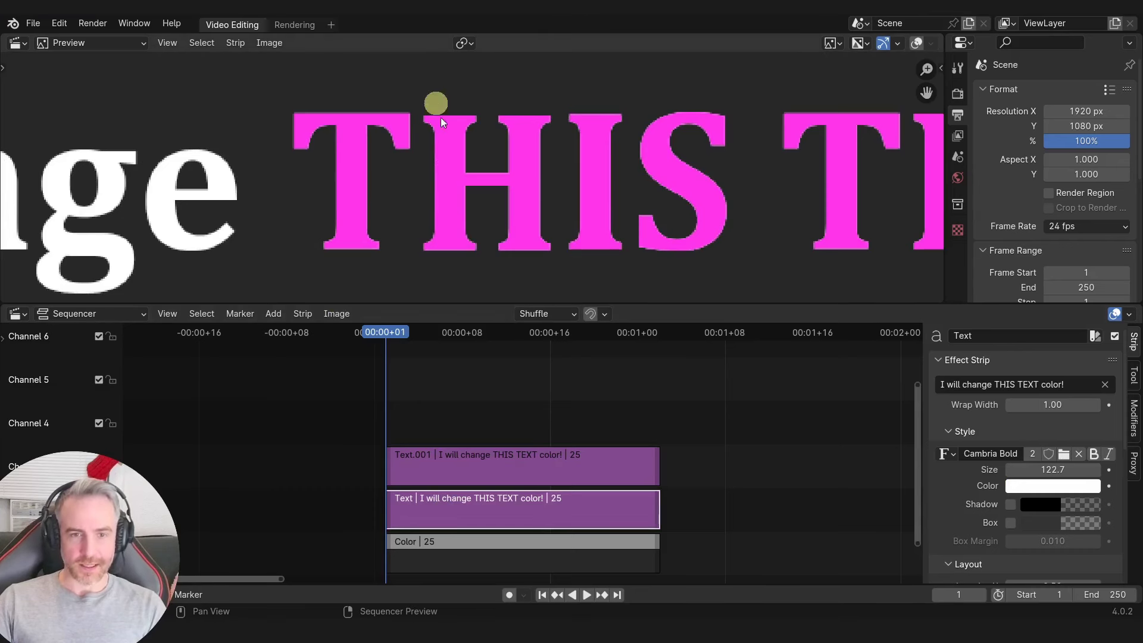
pyautogui.press('h')
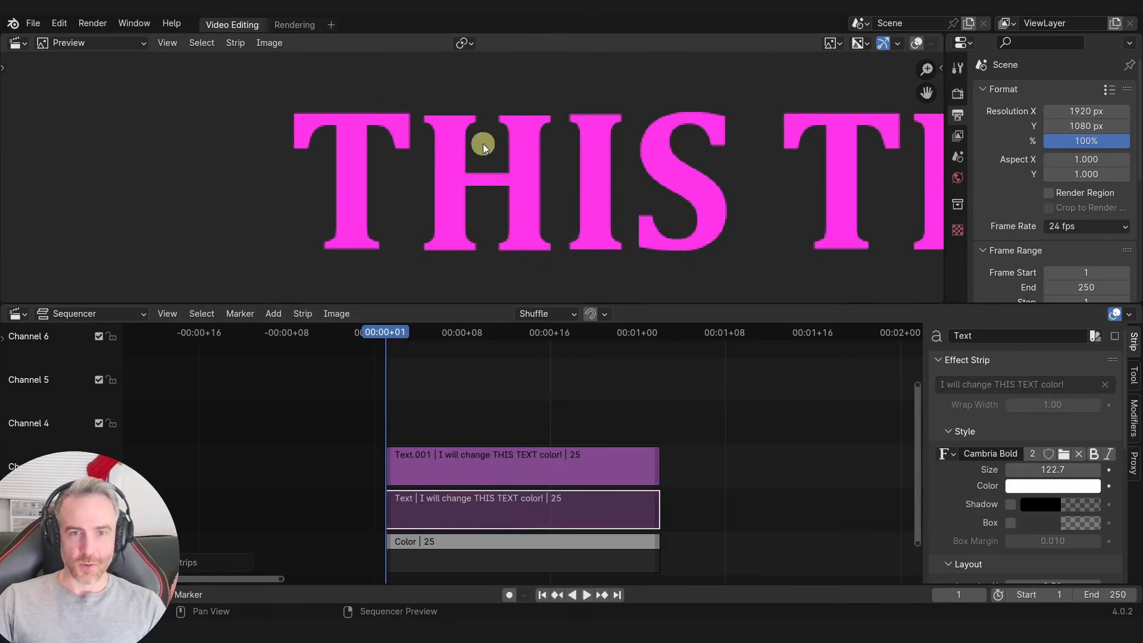
pyautogui.hotkey('alt', 'h')
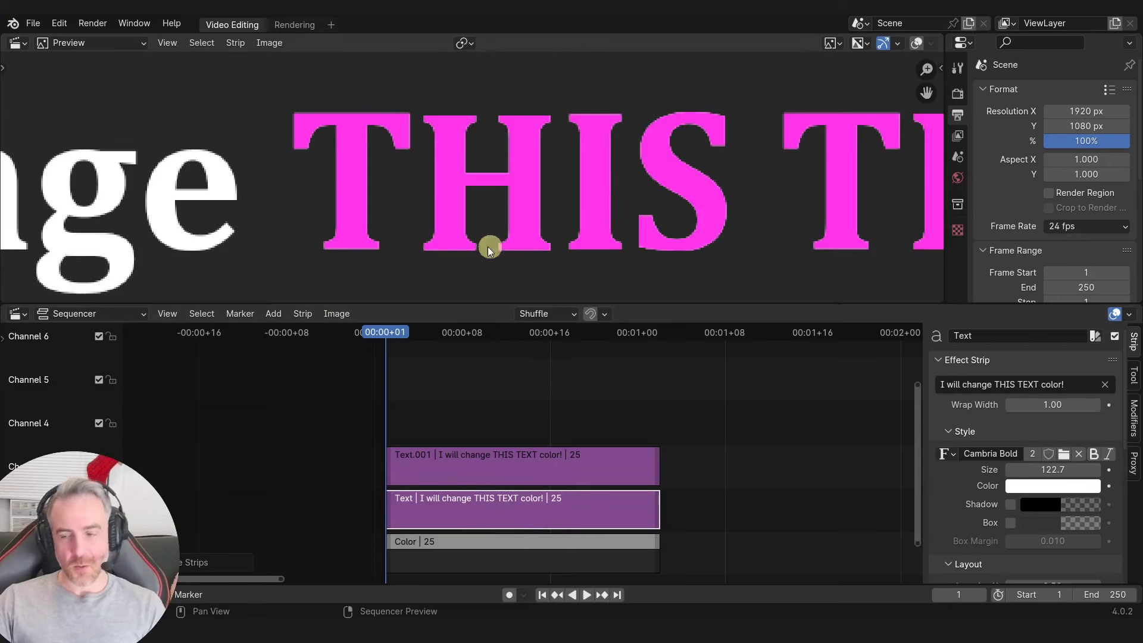
pyautogui.scroll(-2, 804, 416)
pyautogui.click(509, 455)
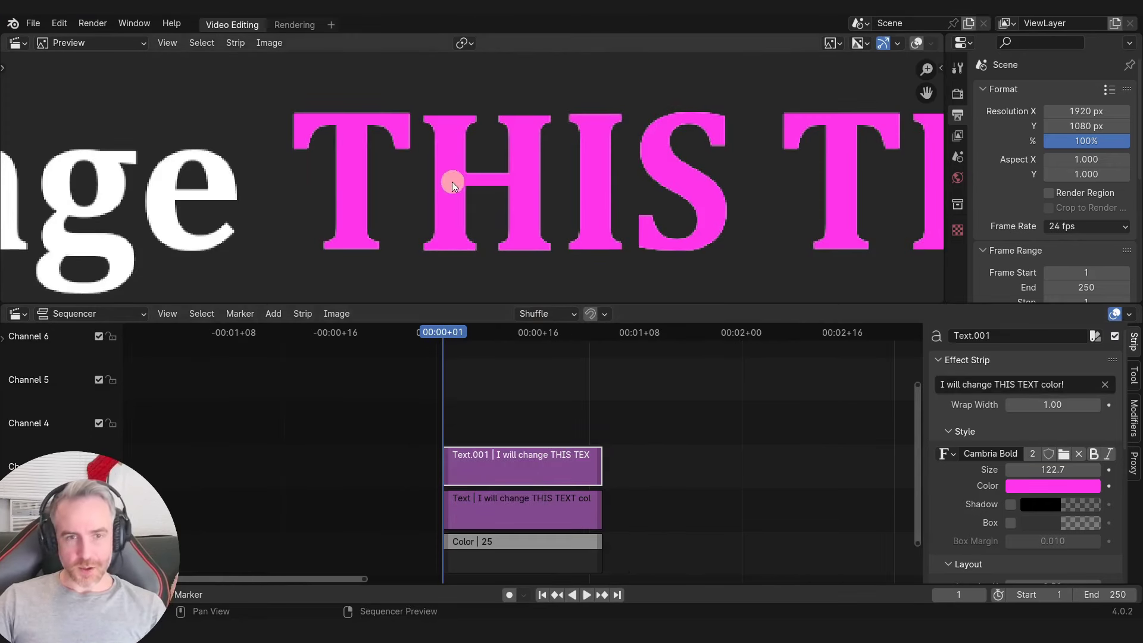
pyautogui.scroll(-2, 459, 192)
pyautogui.scroll(-3, 459, 192)
# - Crop the white text strip by 1079 px on its right side, just before "THIS TEXT", and show the preview overlays
pyautogui.click(513, 506)
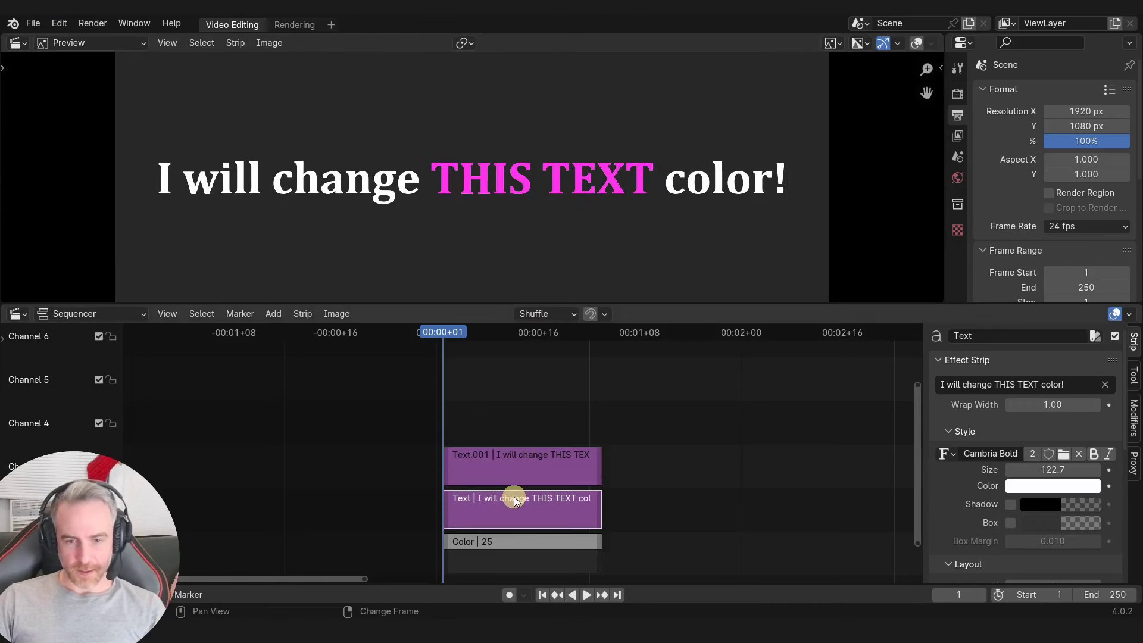
pyautogui.scroll(-8, 1036, 518)
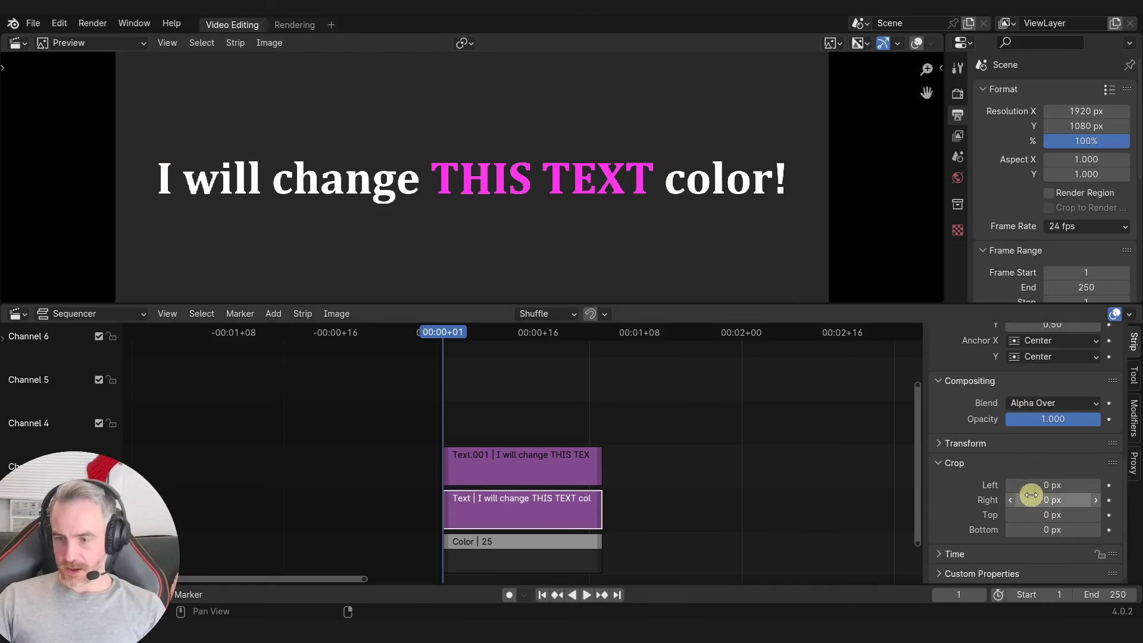
pyautogui.moveTo(1031, 487); pyautogui.dragTo(780, 456)
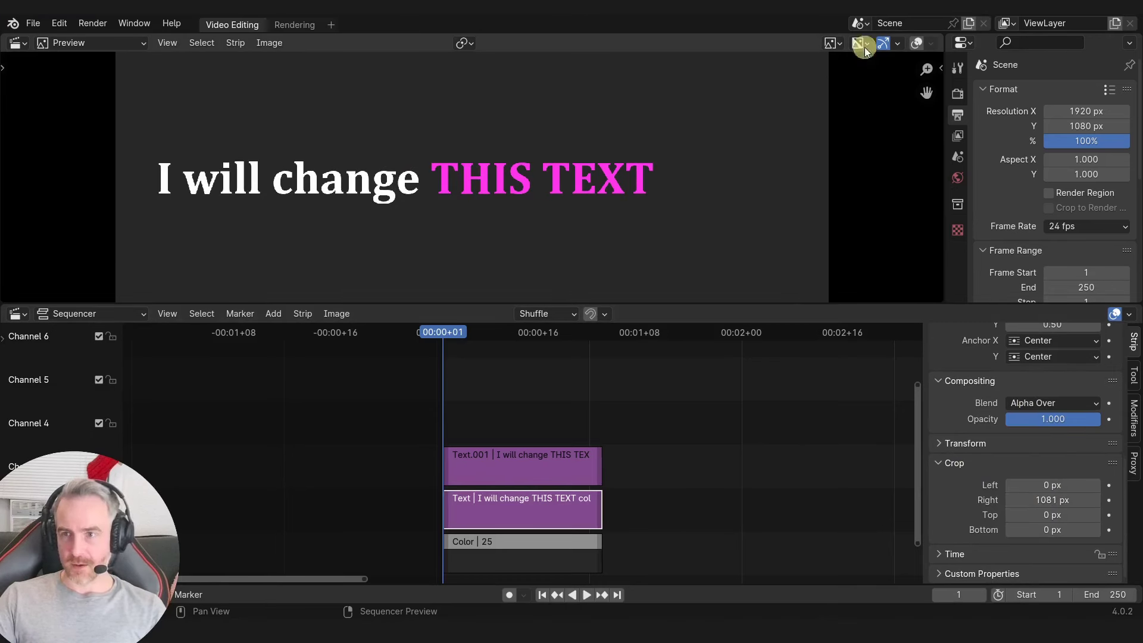
pyautogui.click(915, 42)
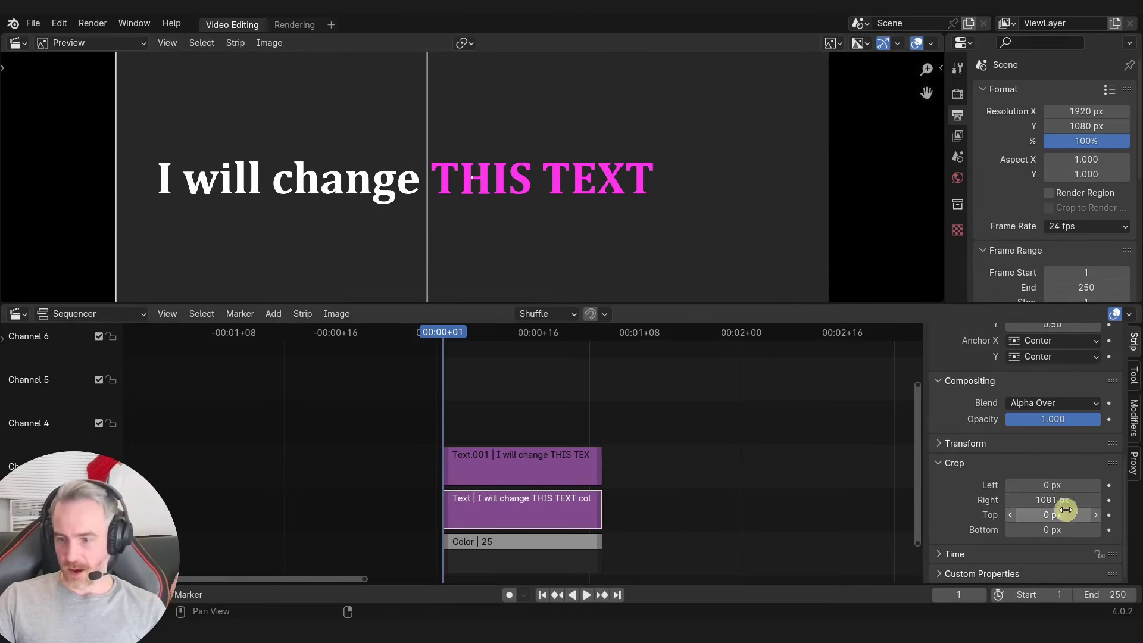
pyautogui.moveTo(1063, 500)
pyautogui.mouseDown()
pyautogui.moveTo(1078, 500)
pyautogui.moveTo(1062, 500)
pyautogui.mouseUp()
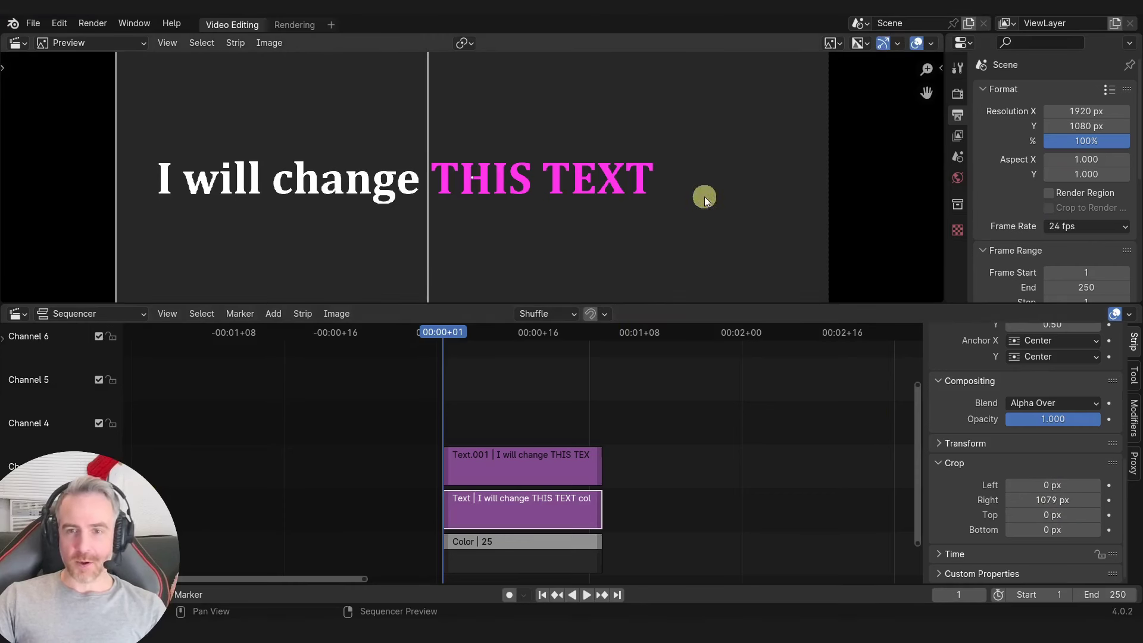
# - Move the pink text strip up to channel 4 and duplicate the cropped white strip onto the free channel 3
pyautogui.click(532, 473)
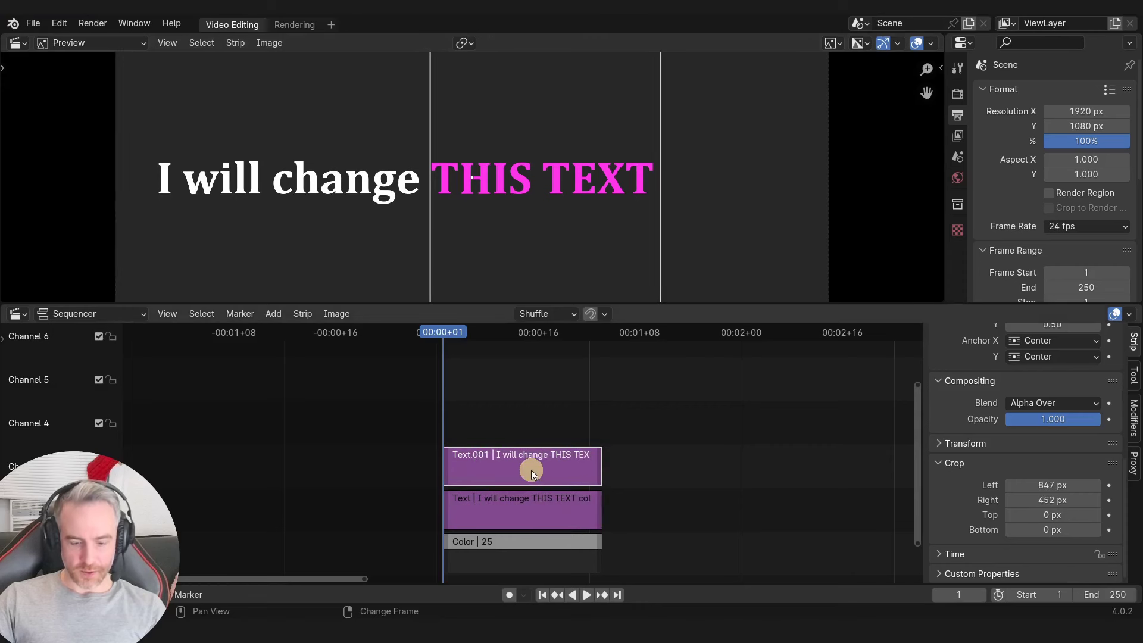
pyautogui.moveTo(531, 469); pyautogui.dragTo(529, 433)
pyautogui.click(513, 506)
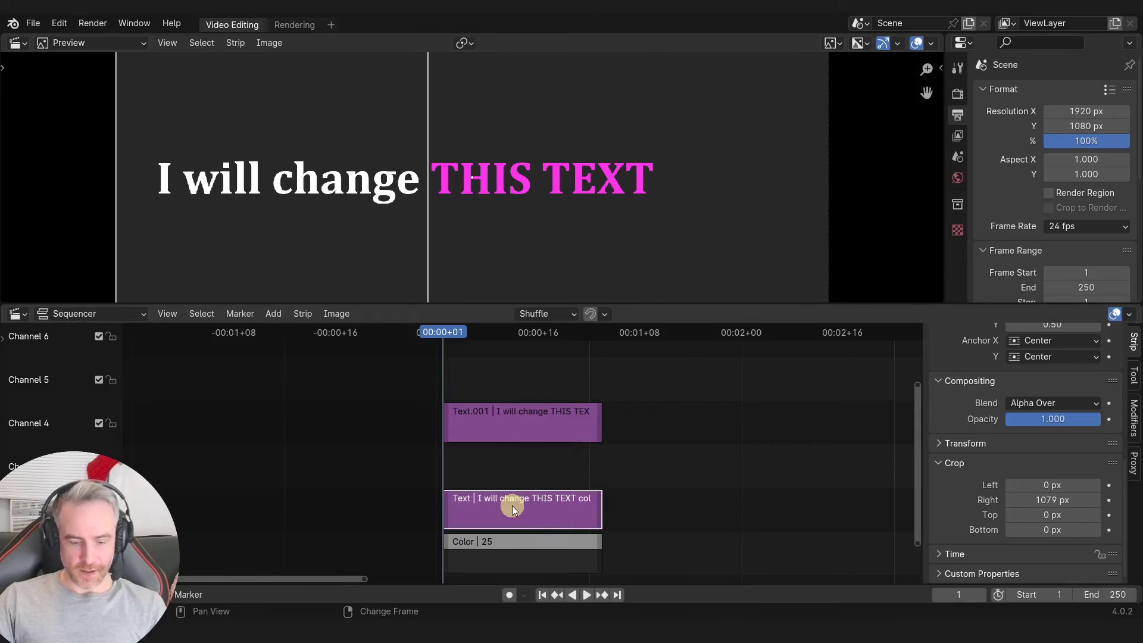
pyautogui.hotkey('shift', 'd')
pyautogui.click(512, 476)
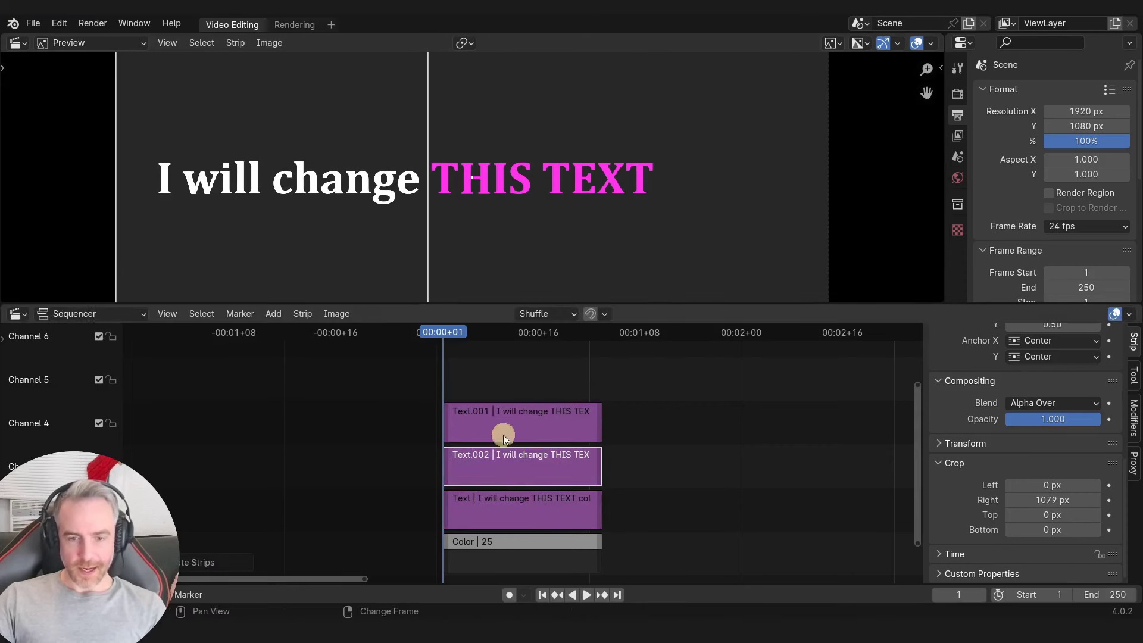
# - Set the duplicated white strip's right crop to 0 px and its left crop to 1467 px, leaving only "color!"
pyautogui.click(1047, 501)
pyautogui.write('0')
pyautogui.press('Return')
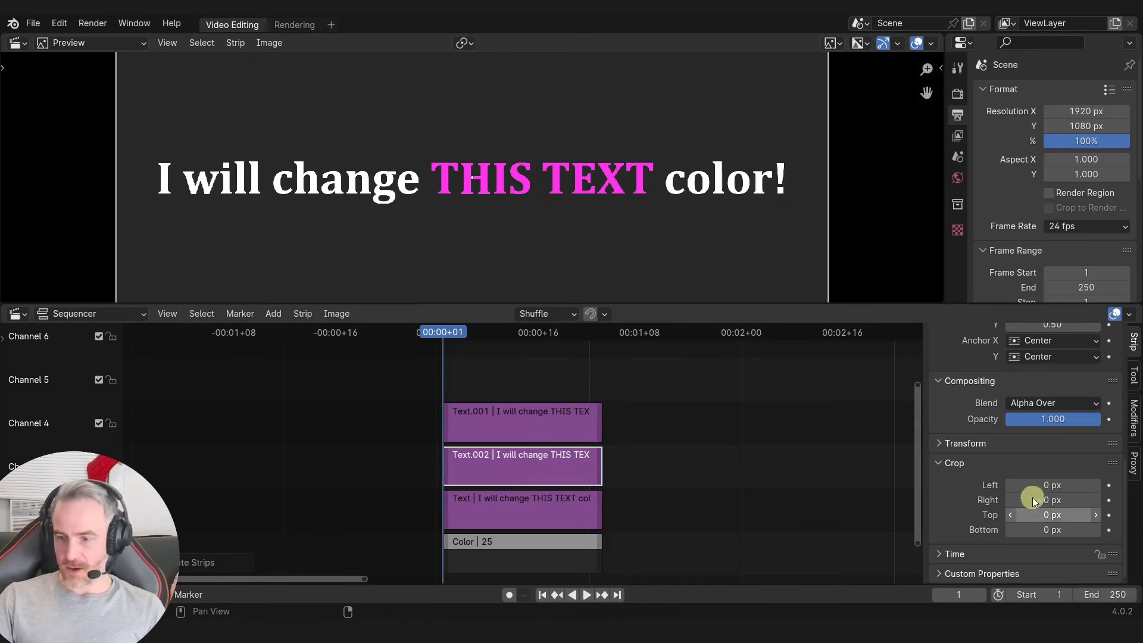
pyautogui.moveTo(1052, 485); pyautogui.dragTo(1000, 437)
# - Temporarily hide the pink strip to check the two cropped white strips around the gap, then unhide it
pyautogui.click(497, 419)
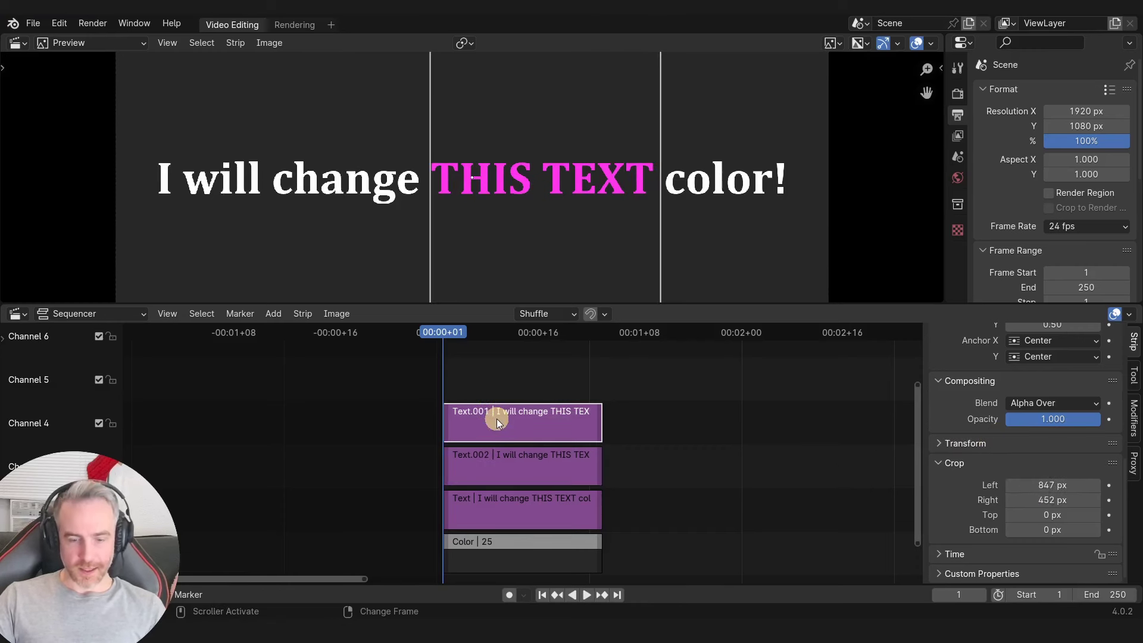
pyautogui.press('h')
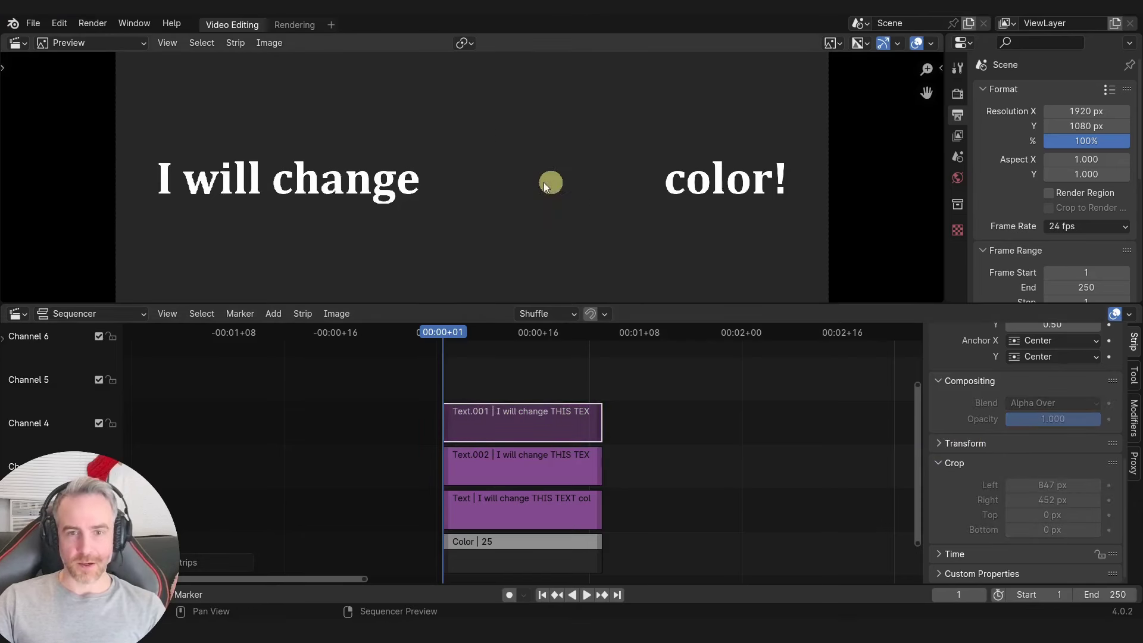
pyautogui.click(477, 462)
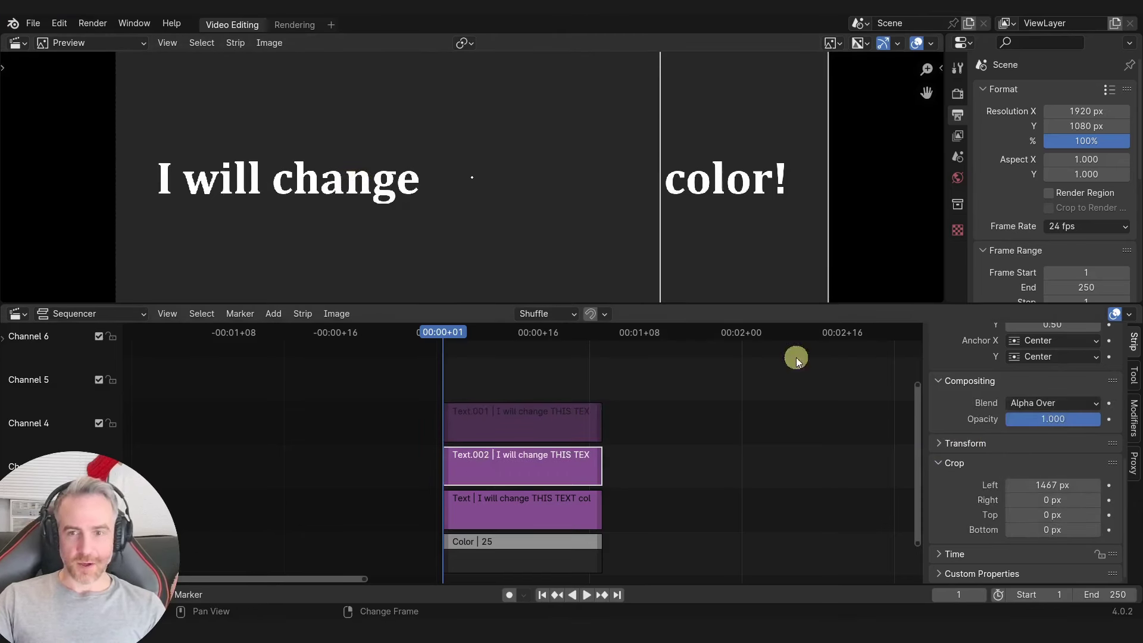
pyautogui.scroll(-4, 740, 192)
pyautogui.click(508, 510)
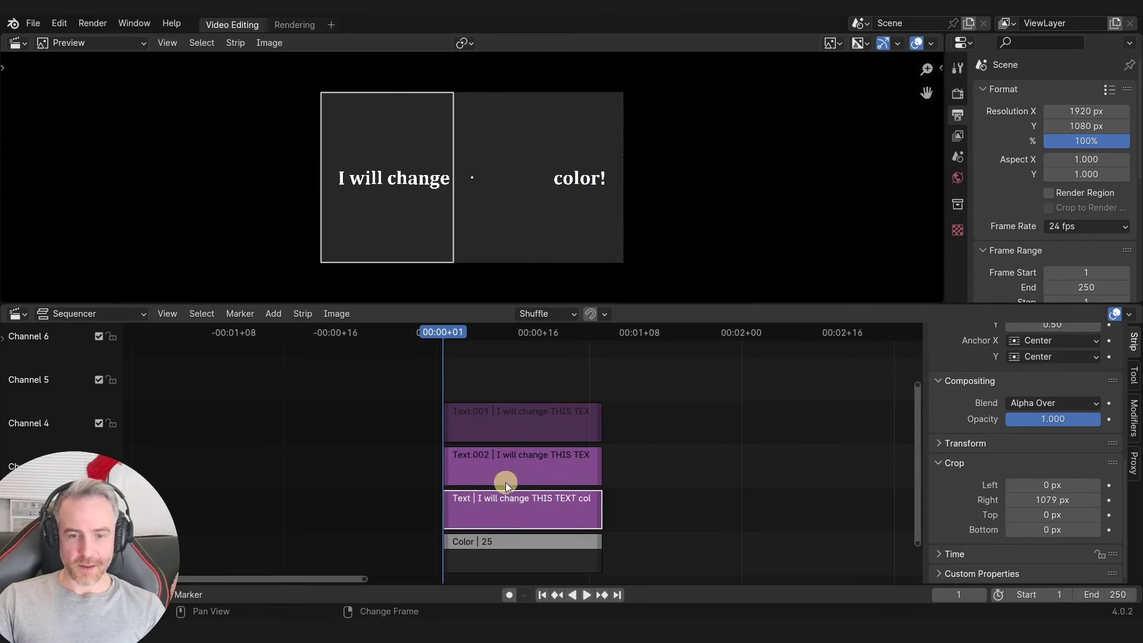
pyautogui.click(520, 421)
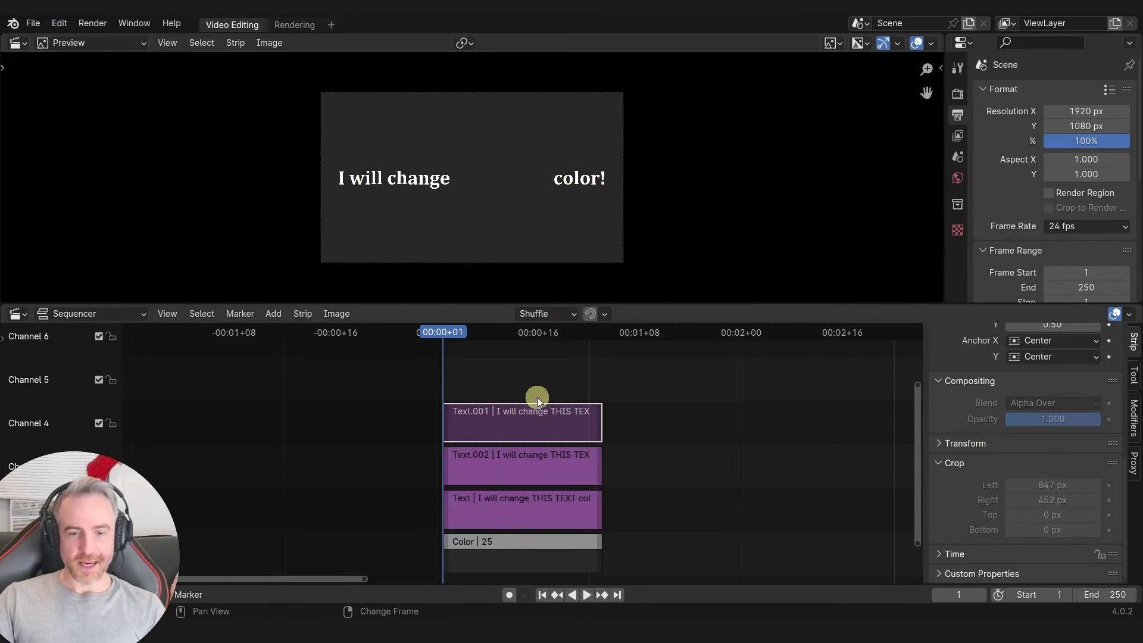
pyautogui.hotkey('alt', 'h')
# - Examine the edges of the pink letters up close in the preview, then deselect the pink strip
pyautogui.scroll(6, 516, 192)
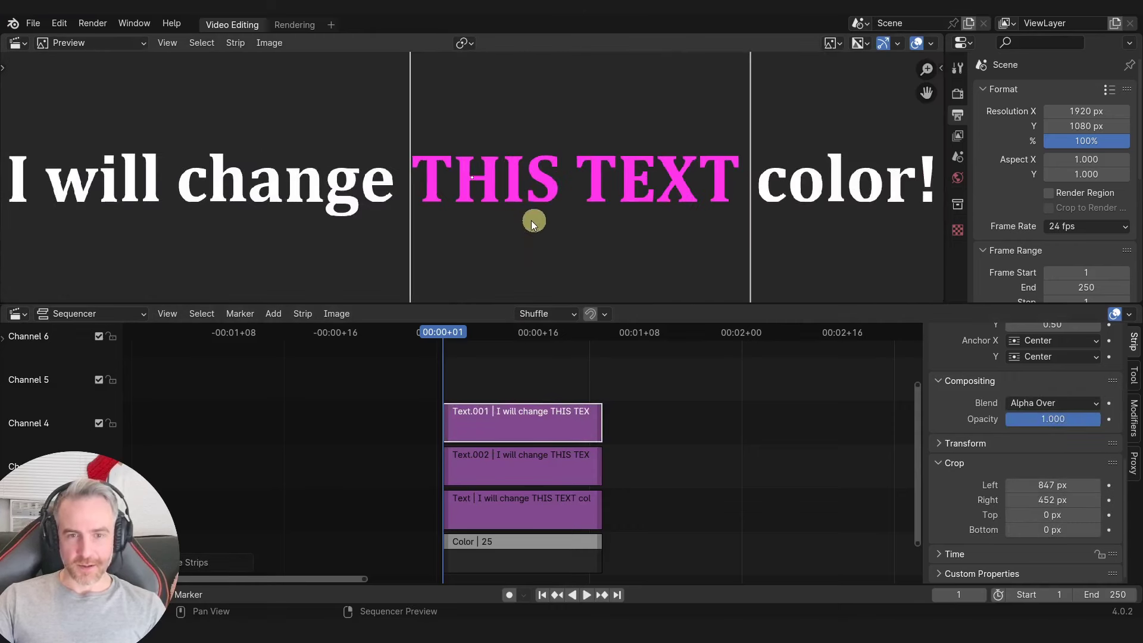
pyautogui.scroll(-1, 585, 230)
pyautogui.scroll(8, 585, 230)
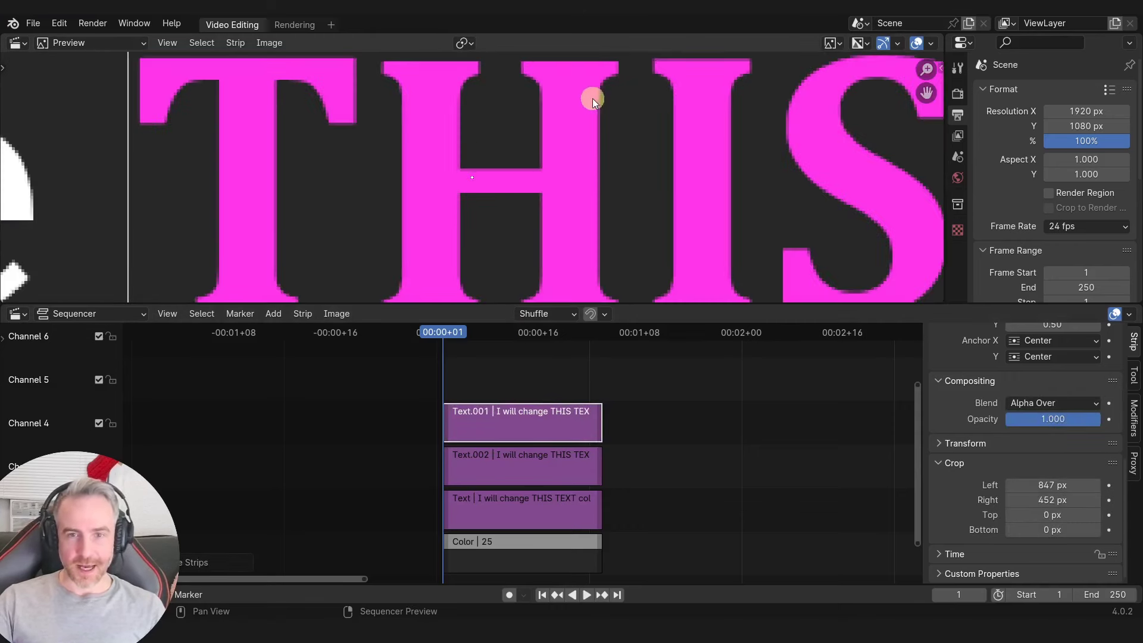
pyautogui.scroll(-1, 594, 78)
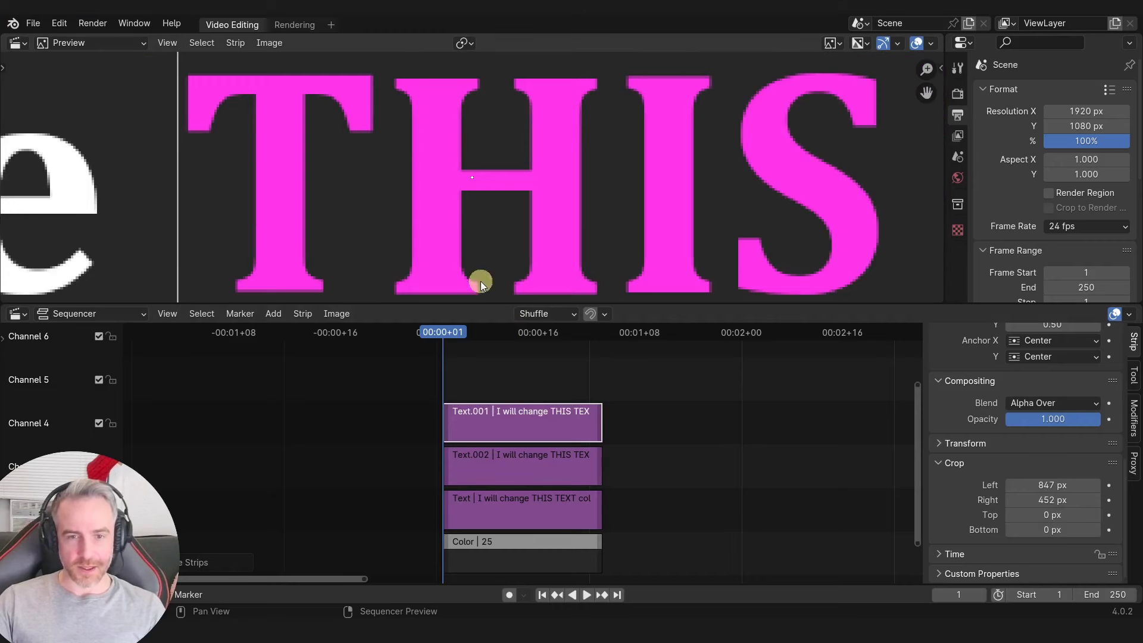
pyautogui.press('Home')
pyautogui.click(623, 391)
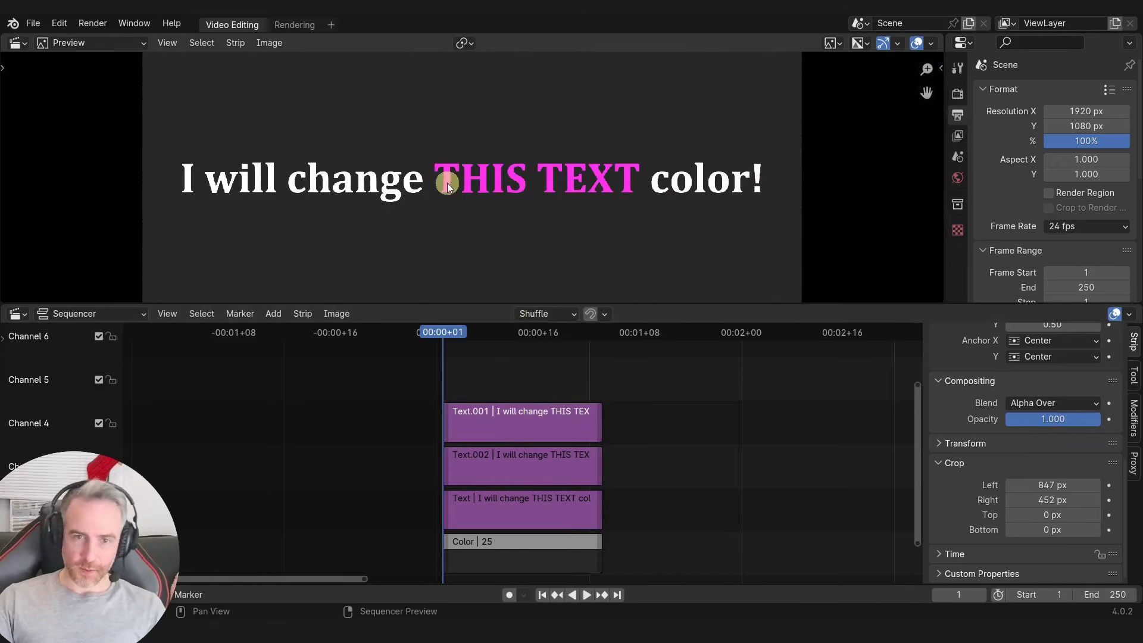
pyautogui.scroll(-2, 566, 190)
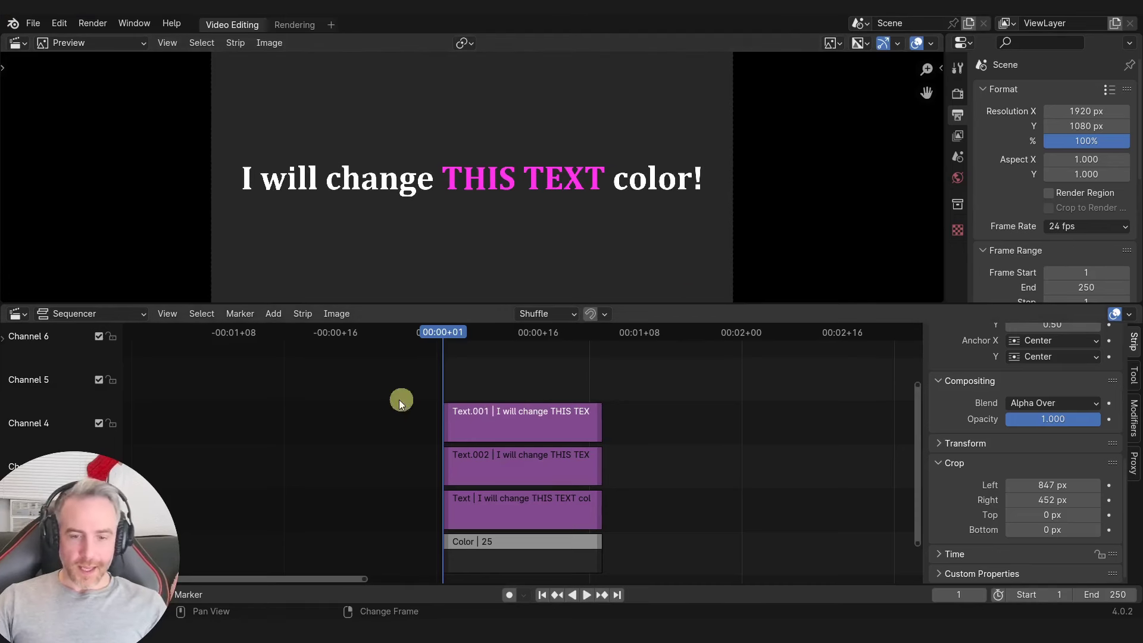
# - Delete the pink text strip and the duplicated white strip on channels 4 and 3
pyautogui.moveTo(400, 403); pyautogui.dragTo(649, 467)
pyautogui.press('Delete')
# - Set the remaining text strip's text to "I want to change the color of only ONE word in this sentence."
pyautogui.click(544, 498)
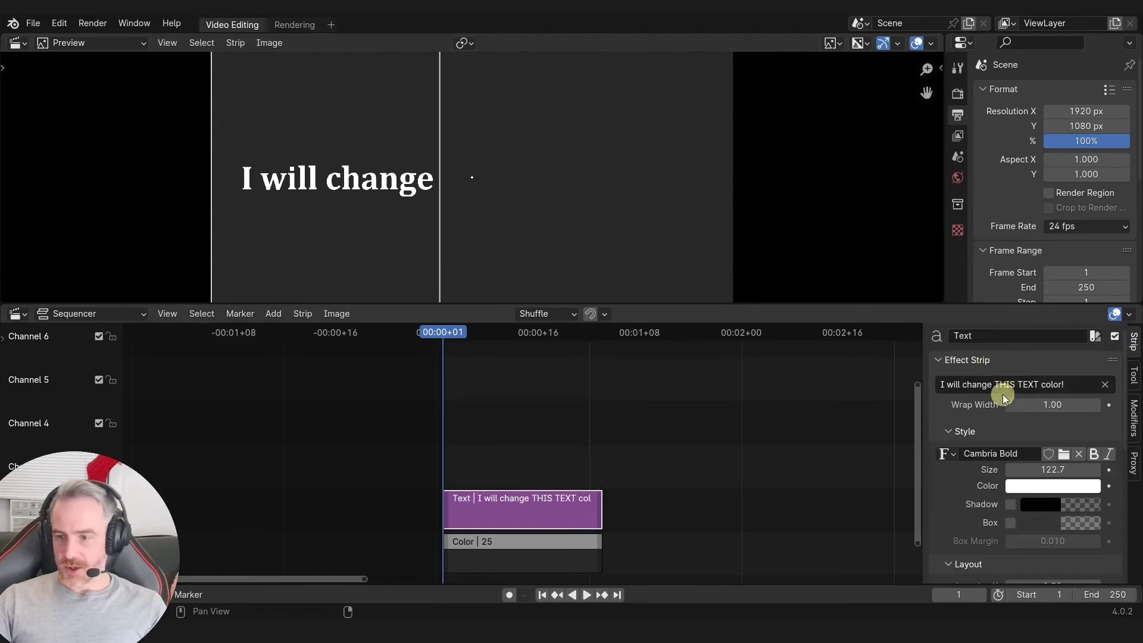
pyautogui.click(1084, 388)
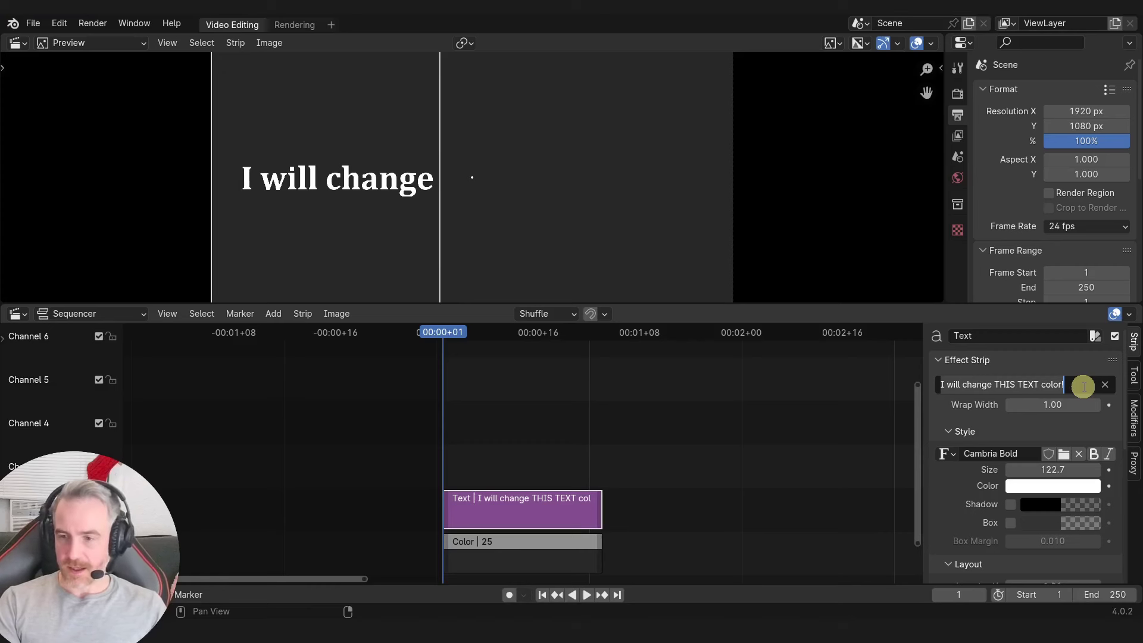
pyautogui.hotkey('ctrl', 'a')
pyautogui.write('I want to change the color o')
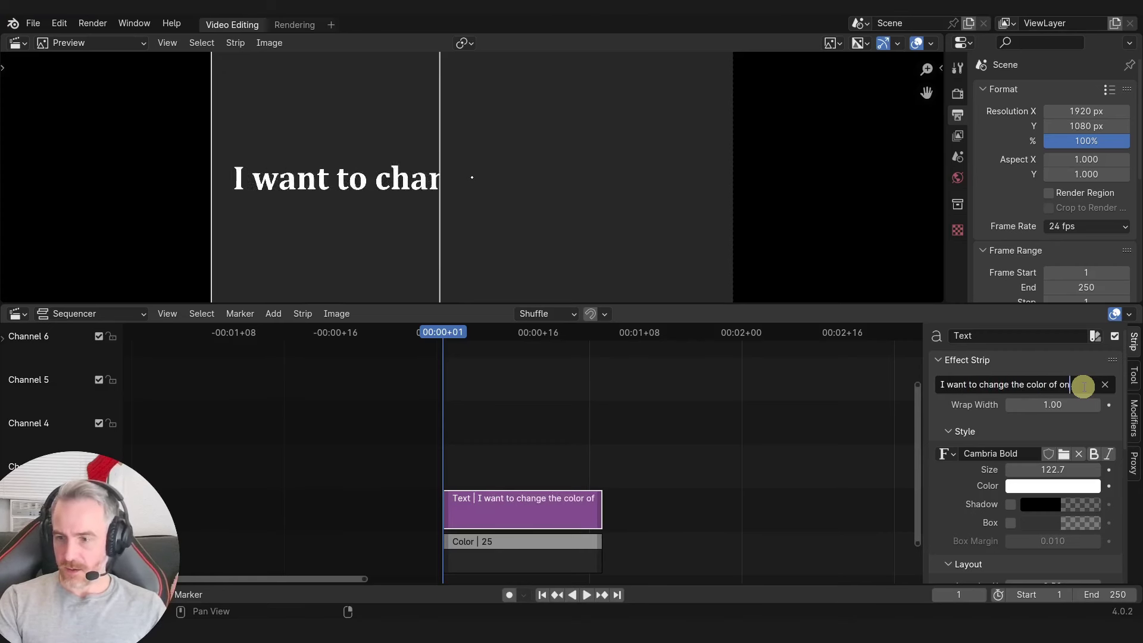
pyautogui.write('ly ONE')
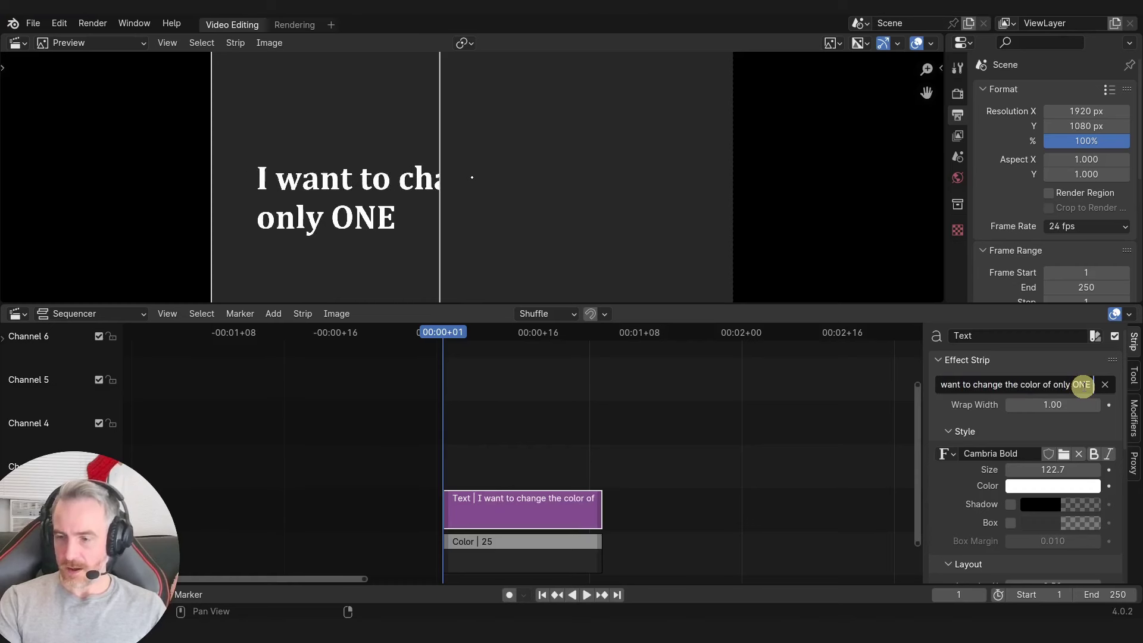
pyautogui.write(' word in thi')
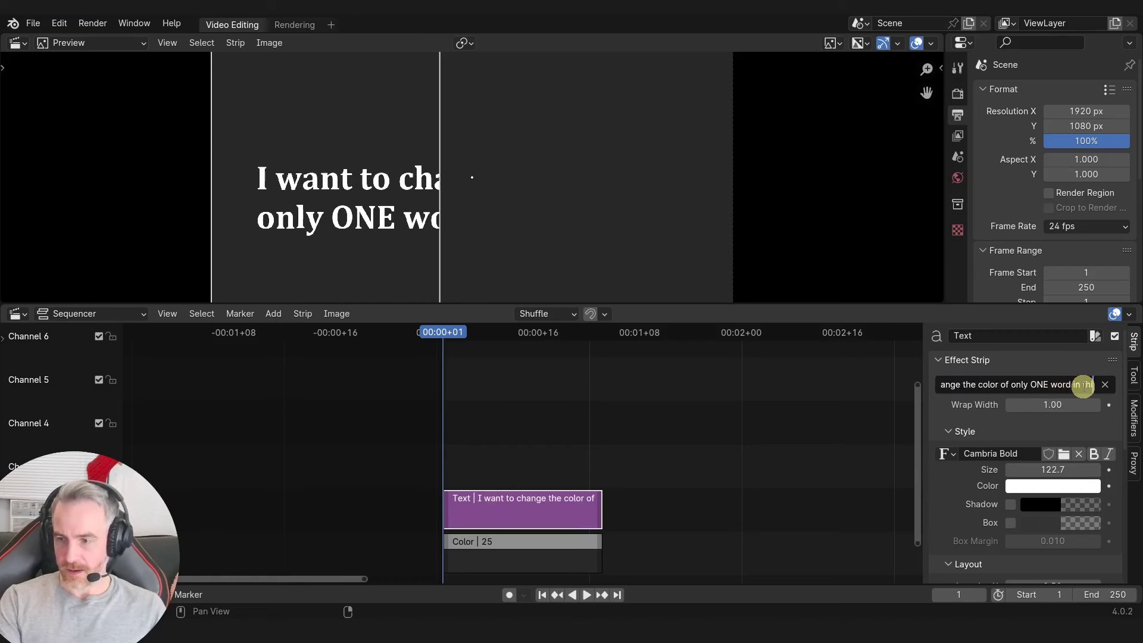
pyautogui.write('s sentence')
pyautogui.press('Return')
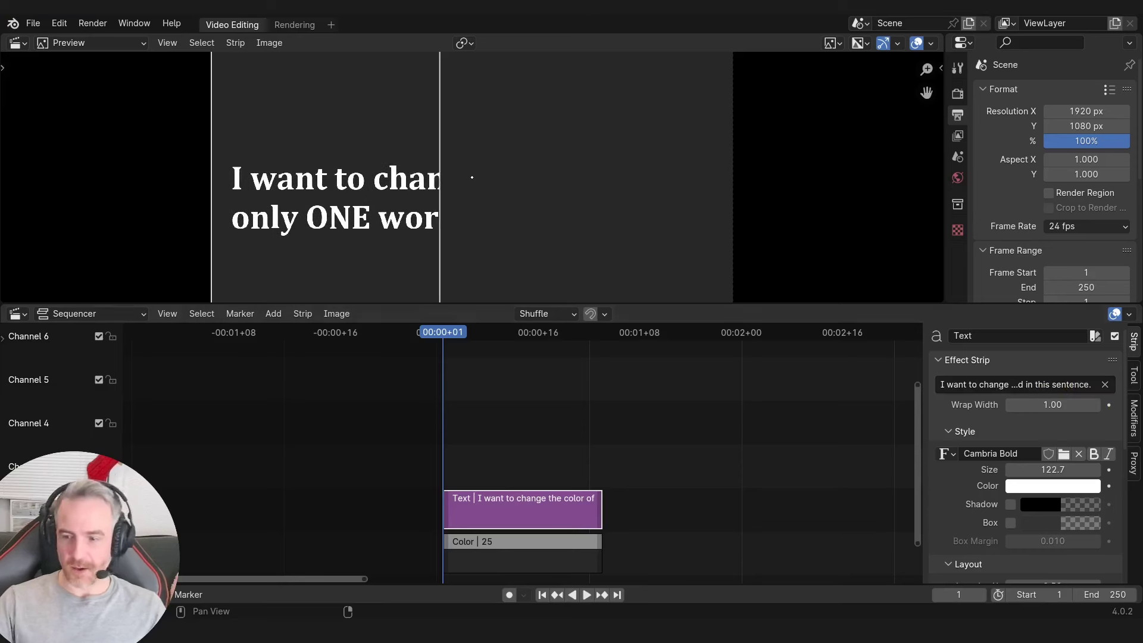
# - Reset the two-line text strip's right crop to 0 px so the whole sentence shows
pyautogui.scroll(-10, 982, 501)
pyautogui.click(1037, 498)
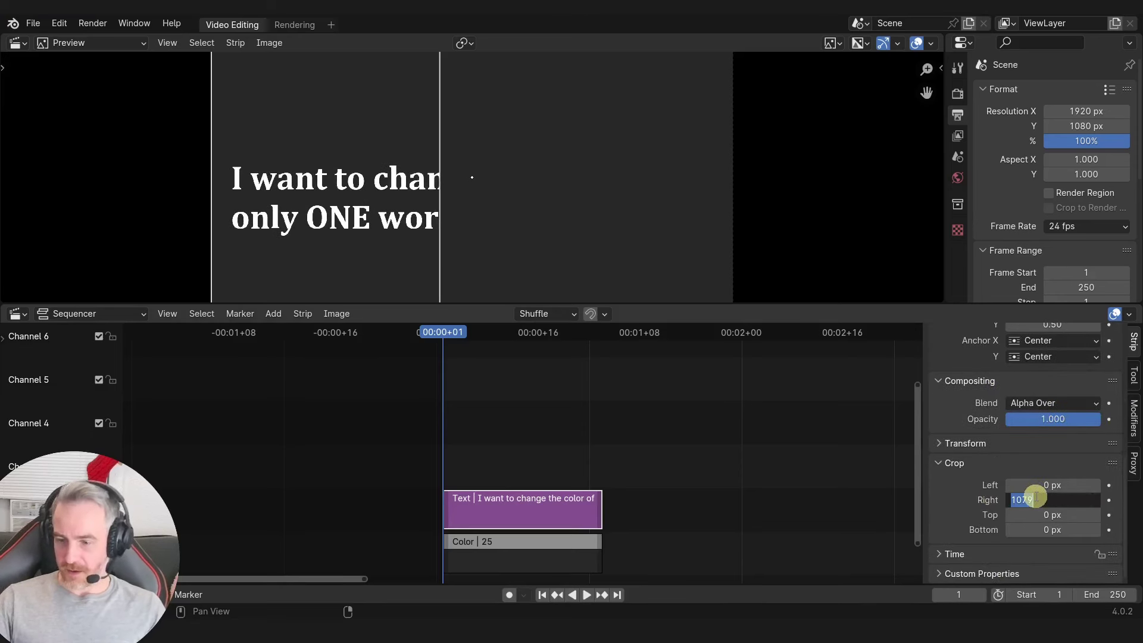
pyautogui.write('0')
pyautogui.press('Return')
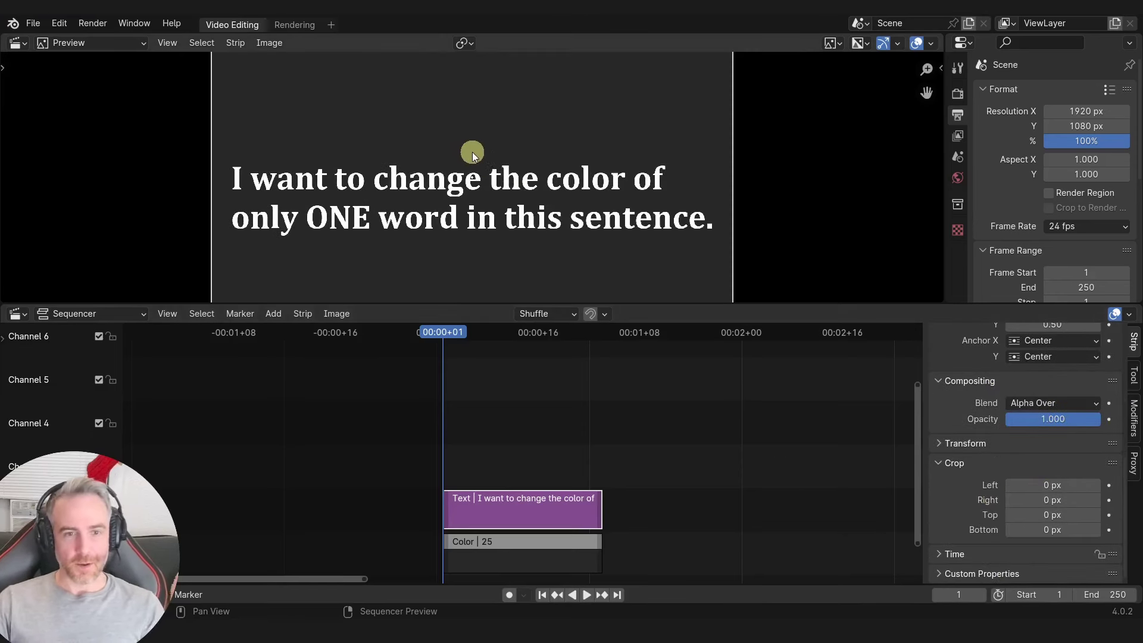
pyautogui.scroll(-1, 383, 192)
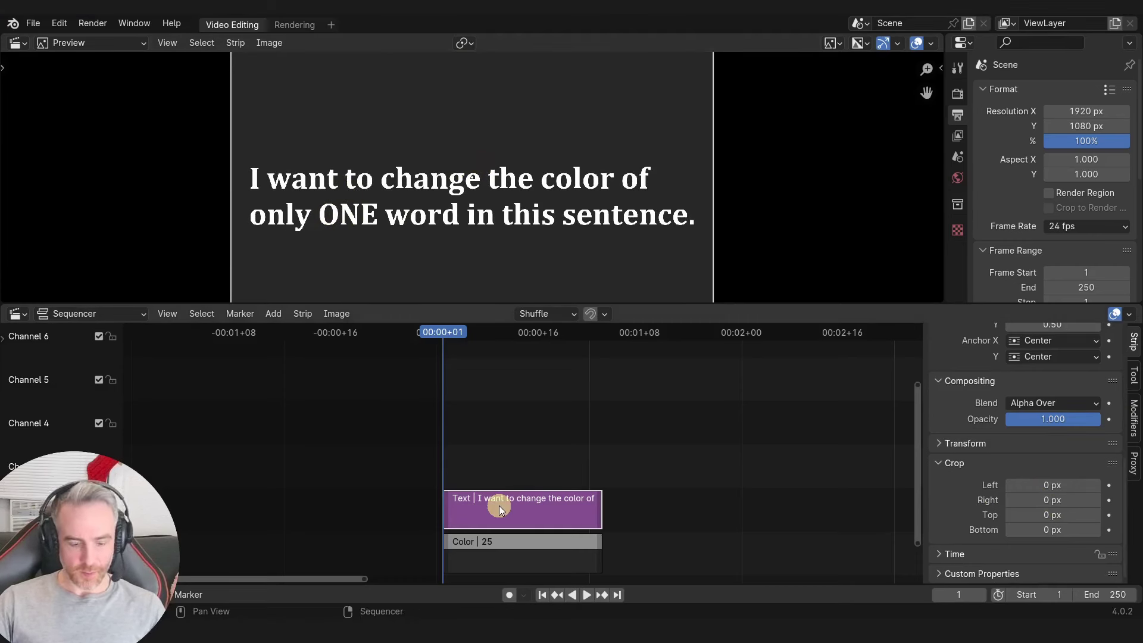
# - Duplicate the sentence text strip onto channel 3 and set the duplicate's text color to fully saturated red
pyautogui.hotkey('shift', 'd')
pyautogui.click(500, 467)
pyautogui.scroll(8, 1070, 438)
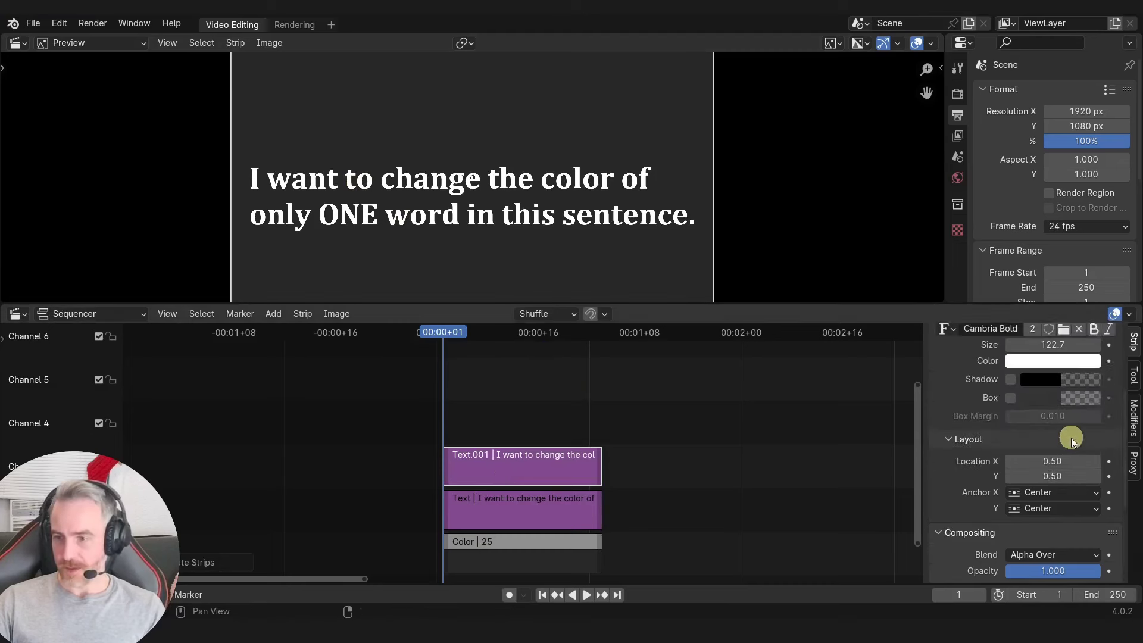
pyautogui.click(1058, 486)
pyautogui.click(1011, 381)
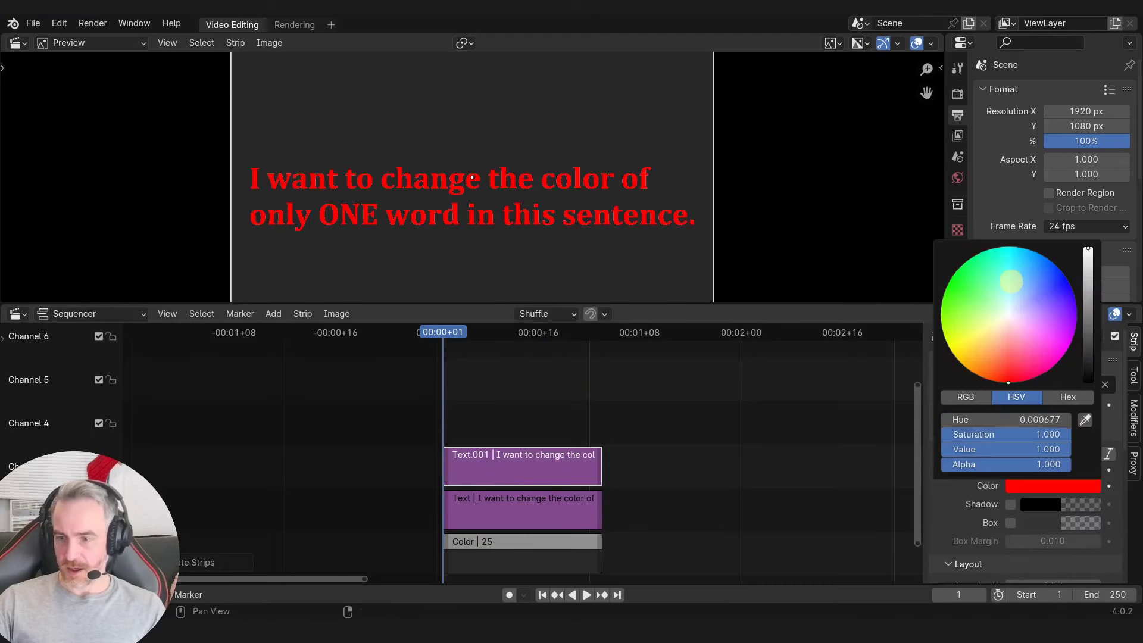
pyautogui.click(895, 578)
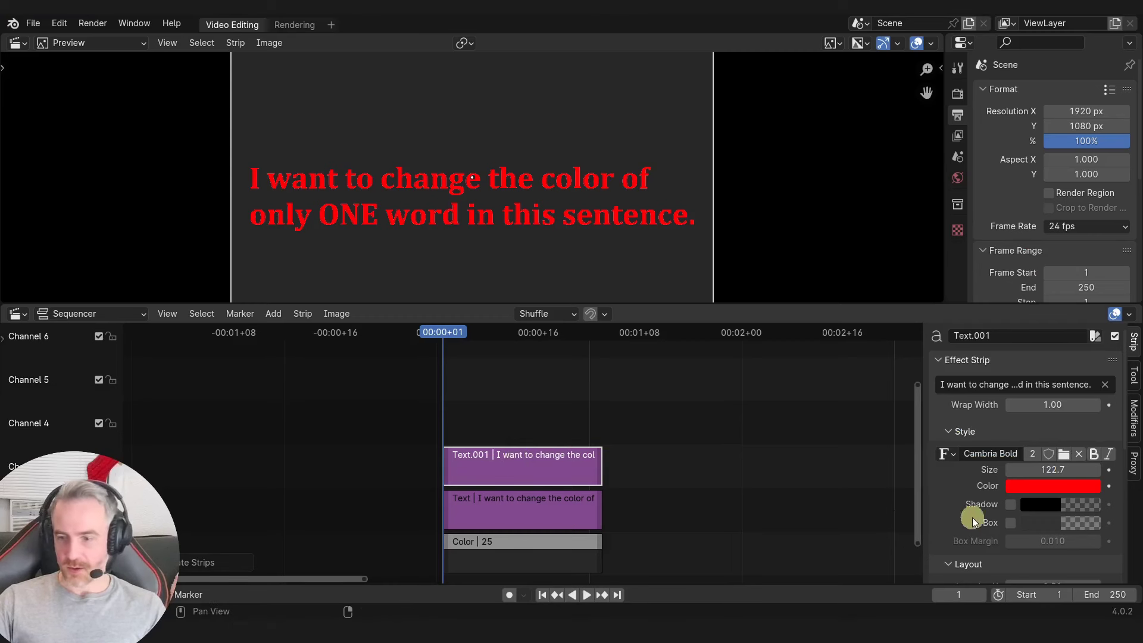
# - Crop the red duplicate around the word ONE with left 337, right 1328, top 619 and bottom 337 px
pyautogui.scroll(-10, 988, 506)
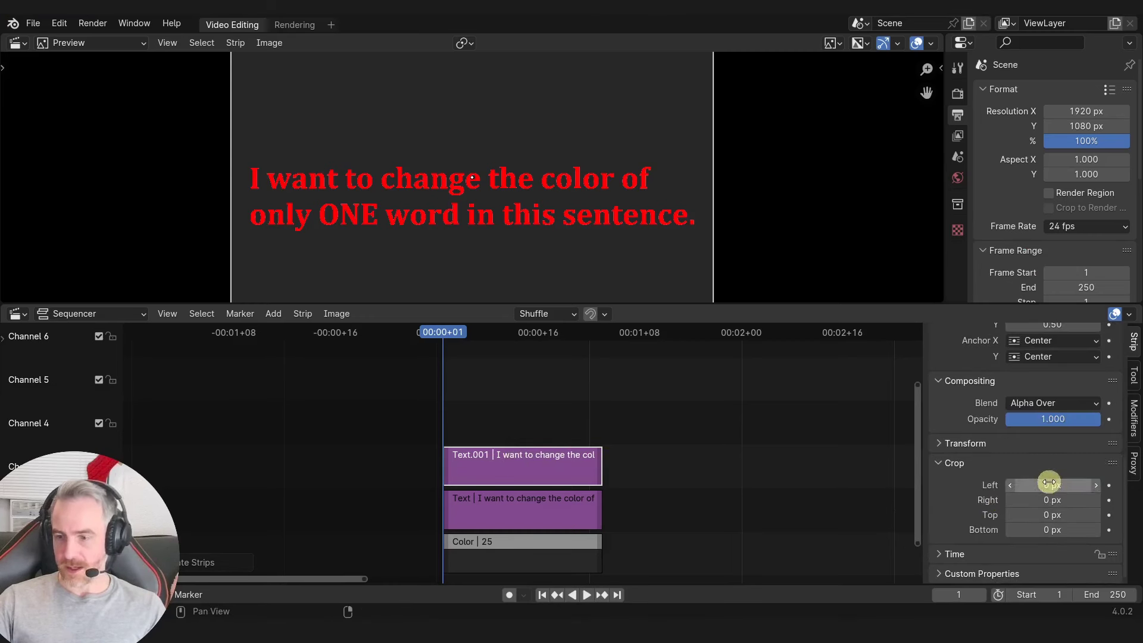
pyautogui.moveTo(135, 161); pyautogui.dragTo(318, 190)
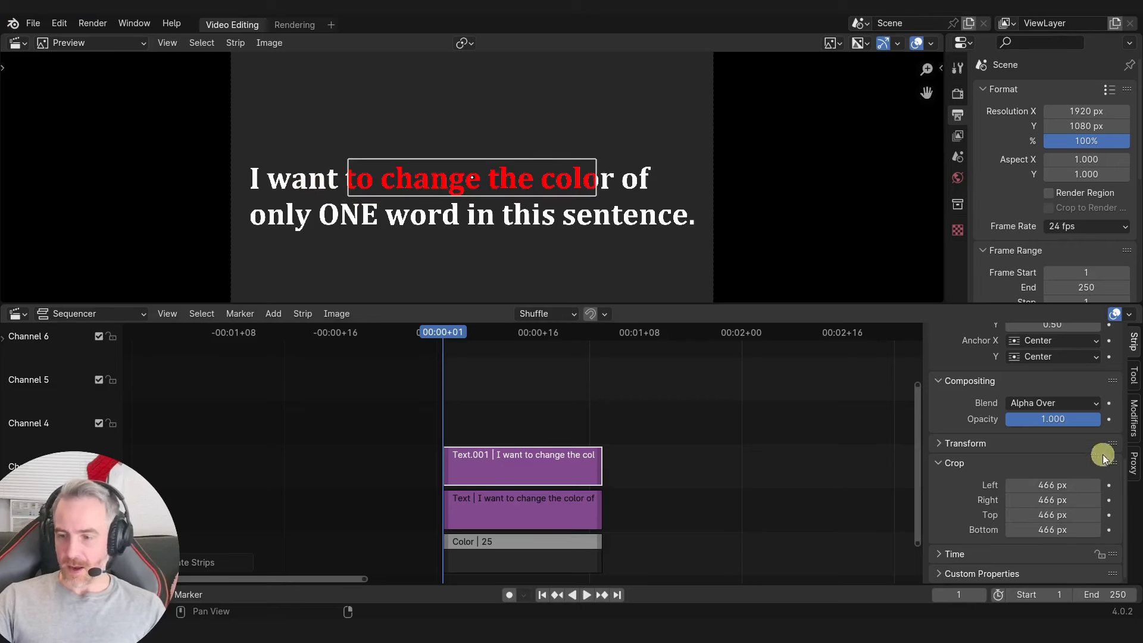
pyautogui.moveTo(1053, 529); pyautogui.dragTo(1046, 505)
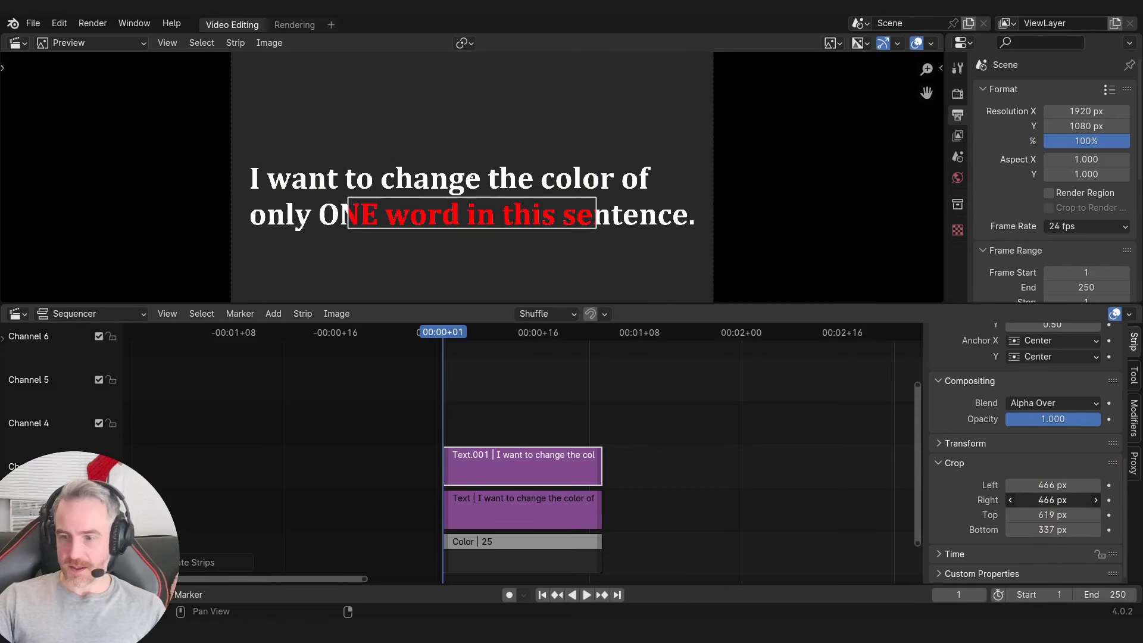
pyautogui.moveTo(184, 499); pyautogui.dragTo(581, 494)
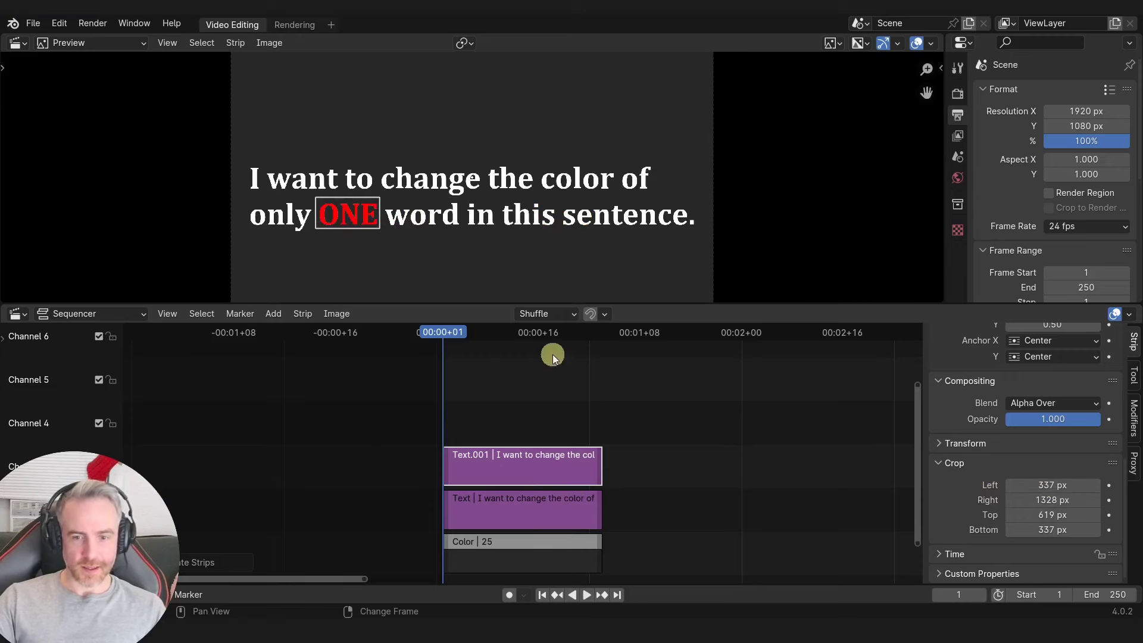
pyautogui.click(693, 415)
pyautogui.scroll(5, 324, 229)
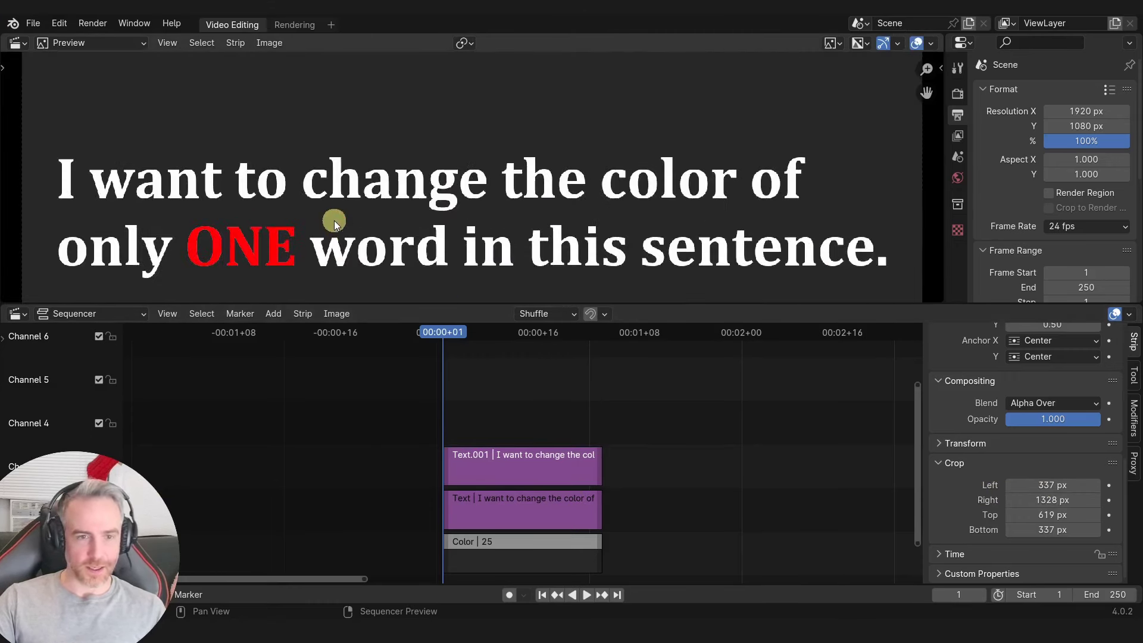
pyautogui.scroll(-5, 452, 196)
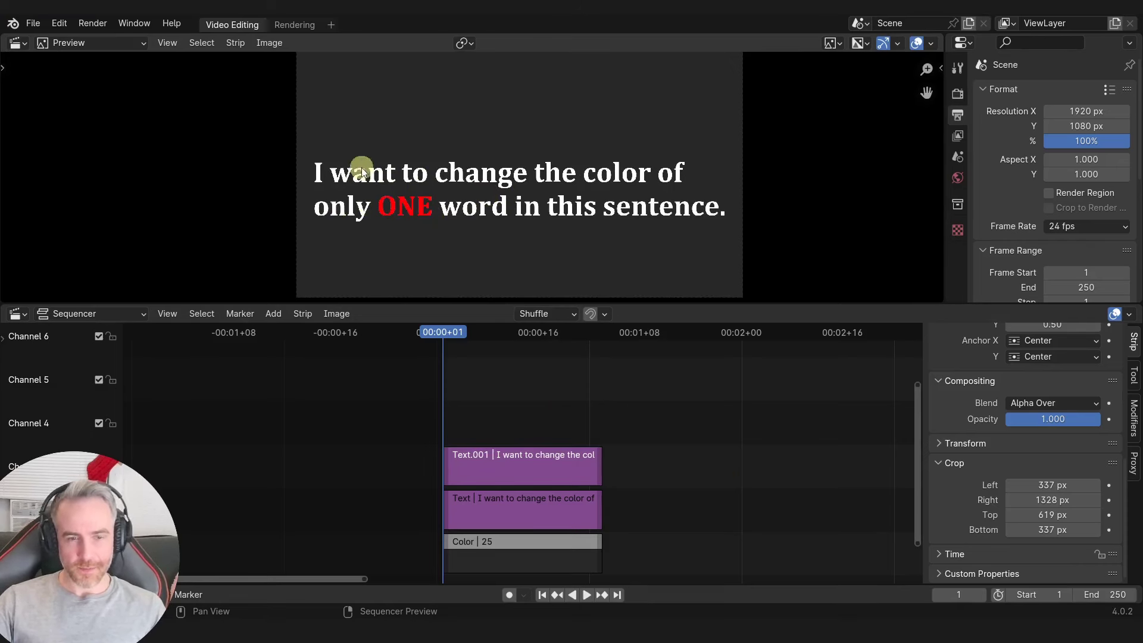
# - Move the cropped red text strip up to channel 4, leaving channel 3 free
pyautogui.click(519, 471)
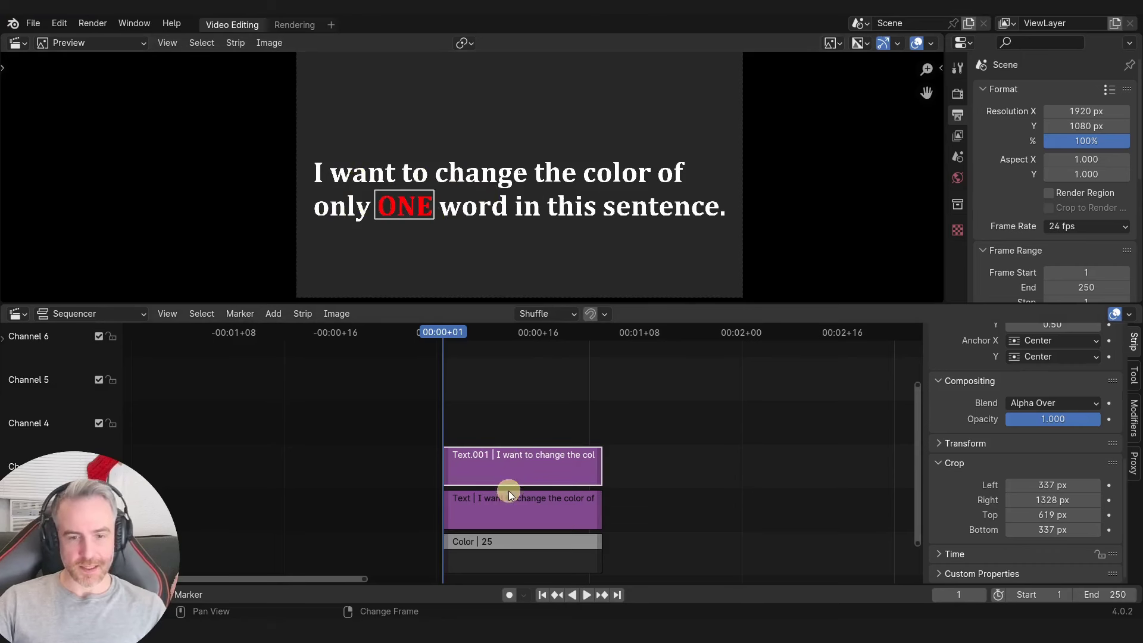
pyautogui.click(505, 509)
pyautogui.click(514, 465)
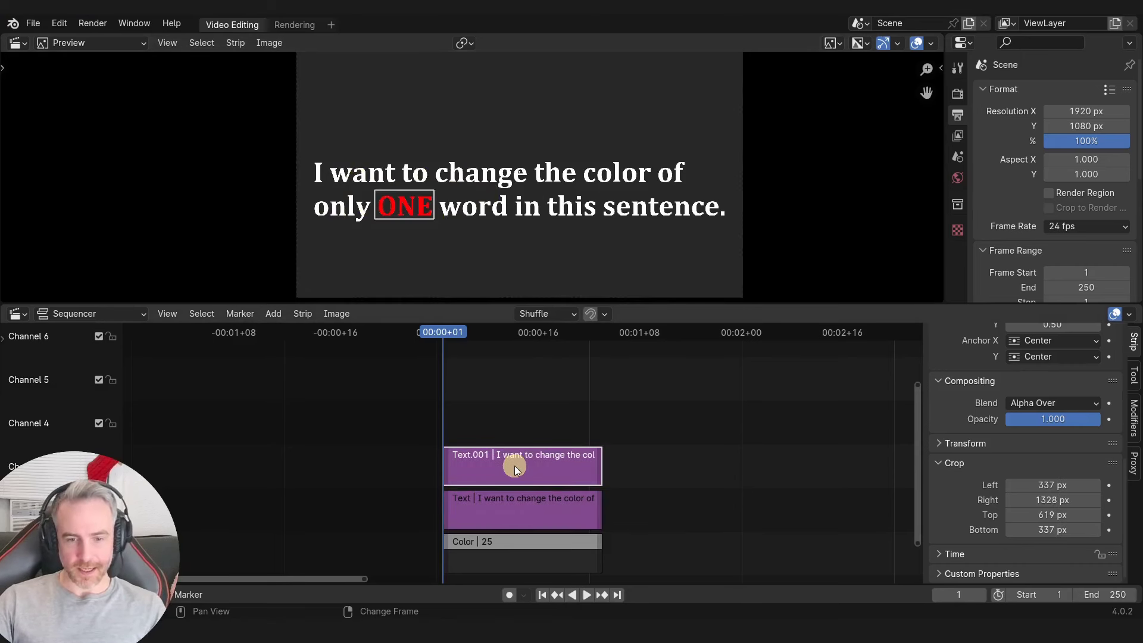
pyautogui.moveTo(514, 466); pyautogui.dragTo(510, 411)
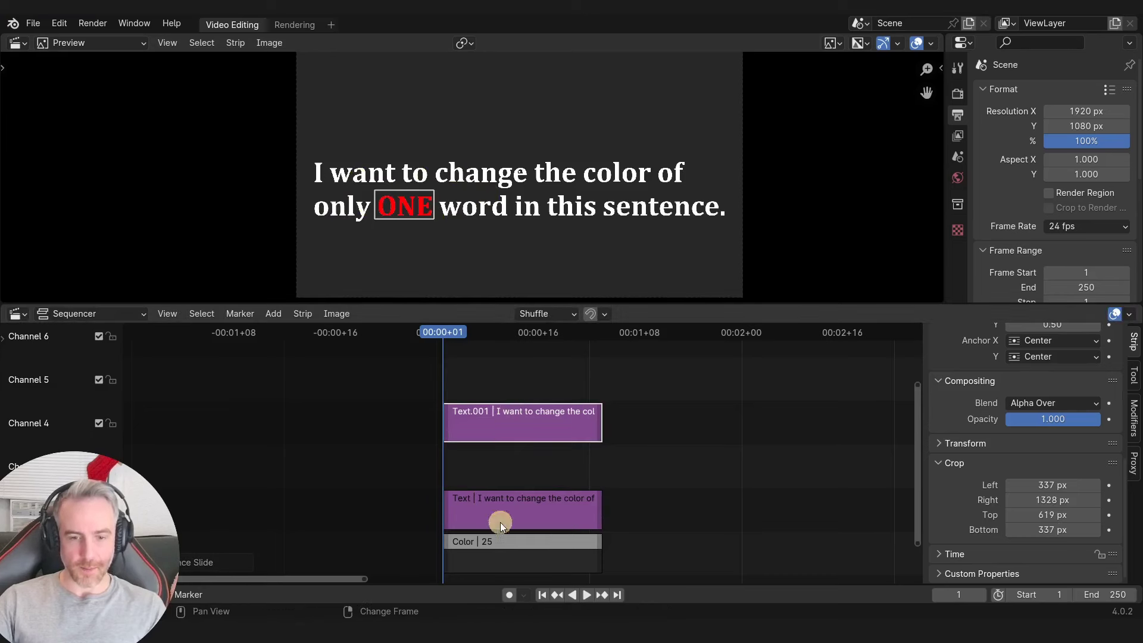
# - Duplicate the gray background color strip onto channel 3, aligned with the two text strips
pyautogui.click(500, 555)
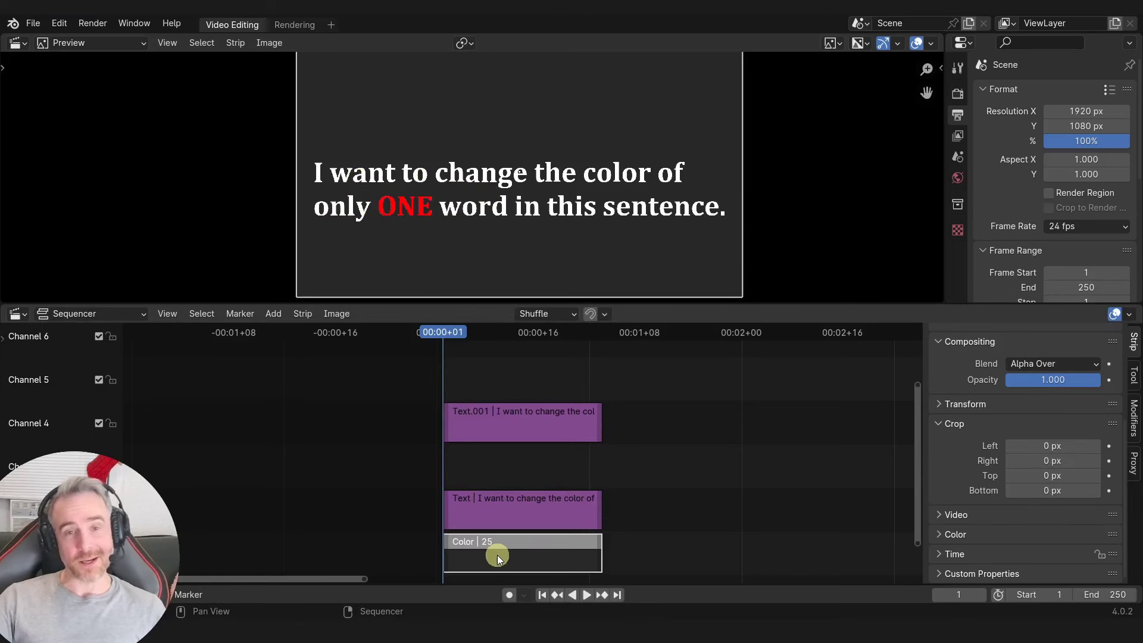
pyautogui.hotkey('shift', 'd')
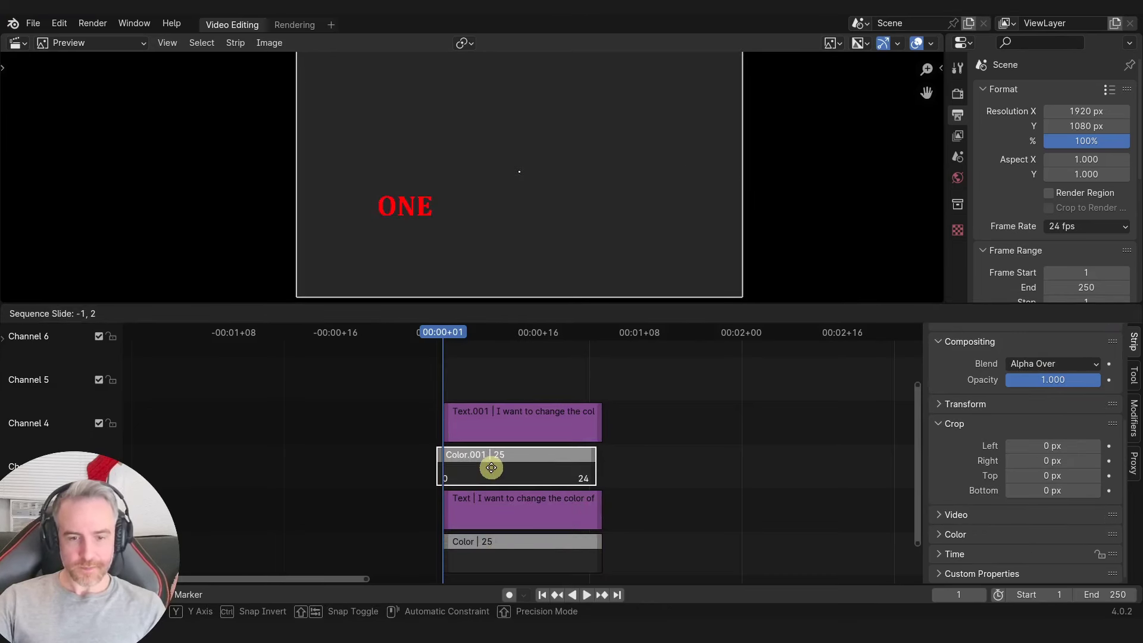
pyautogui.click(498, 467)
# - Scale down the duplicated color strip in the preview and position it as a small patch behind the word ONE
pyautogui.press('s')
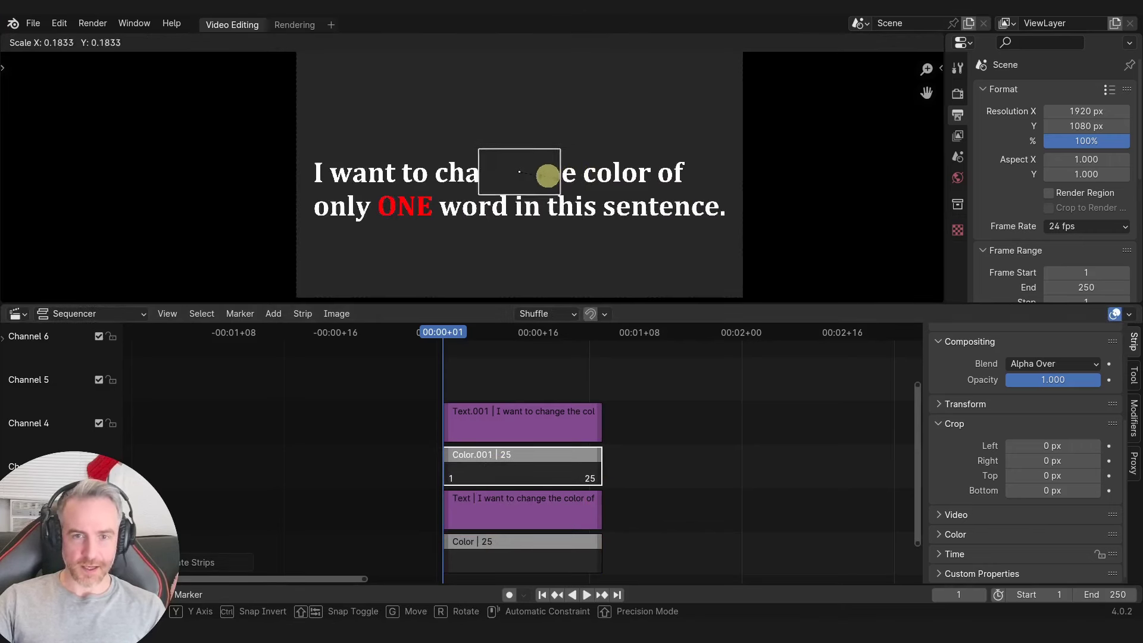
pyautogui.click(536, 168)
pyautogui.press('g')
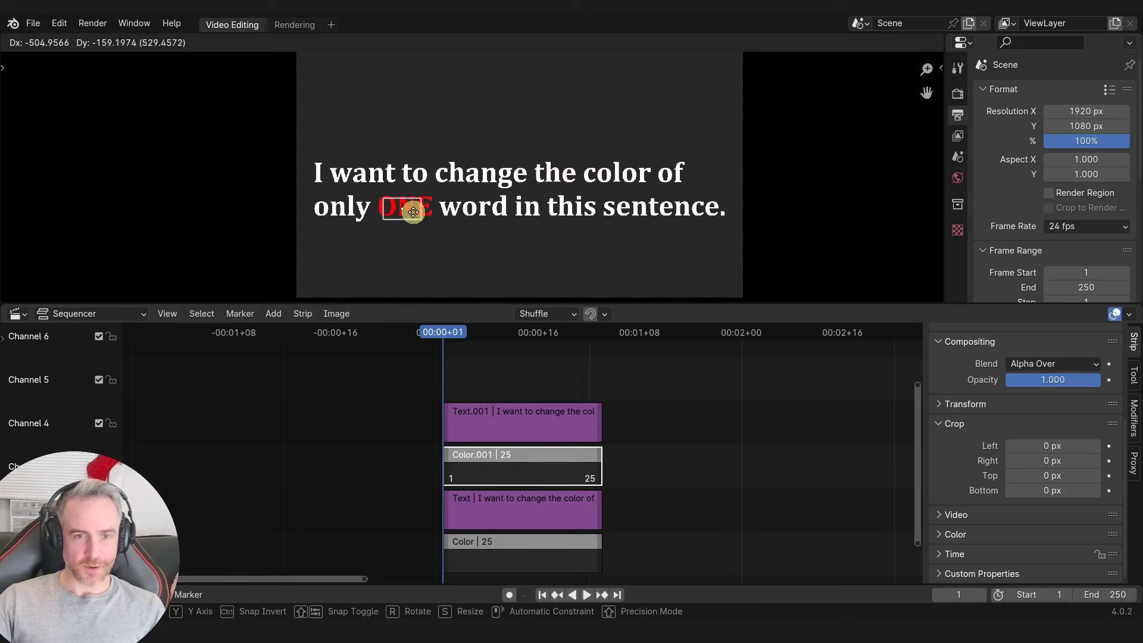
pyautogui.click(404, 210)
pyautogui.press('s')
pyautogui.click(431, 219)
pyautogui.press('g')
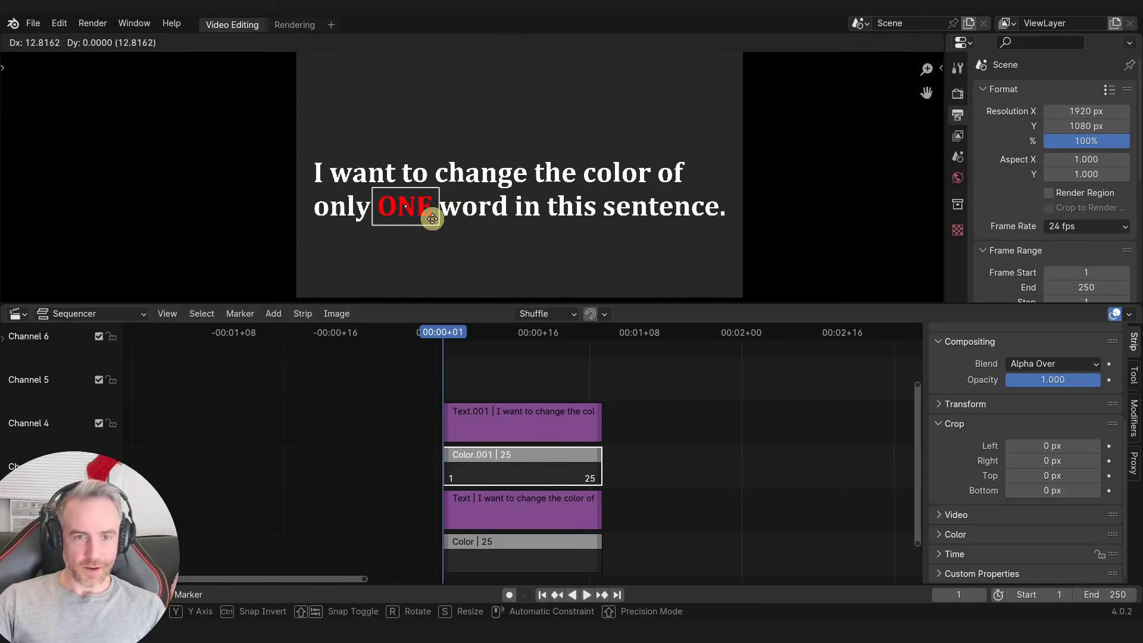
pyautogui.click(428, 218)
pyautogui.press('s')
pyautogui.click(428, 218)
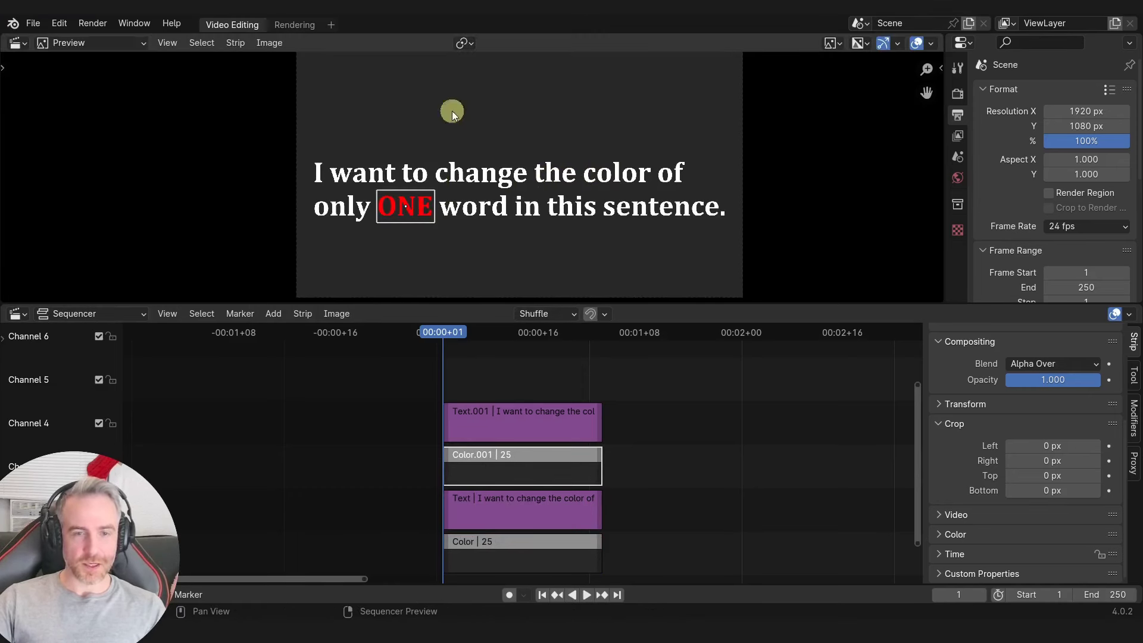
# - Compare the outlines of the full background color strip and the small color patch by selecting each of them
pyautogui.click(581, 464)
pyautogui.click(559, 560)
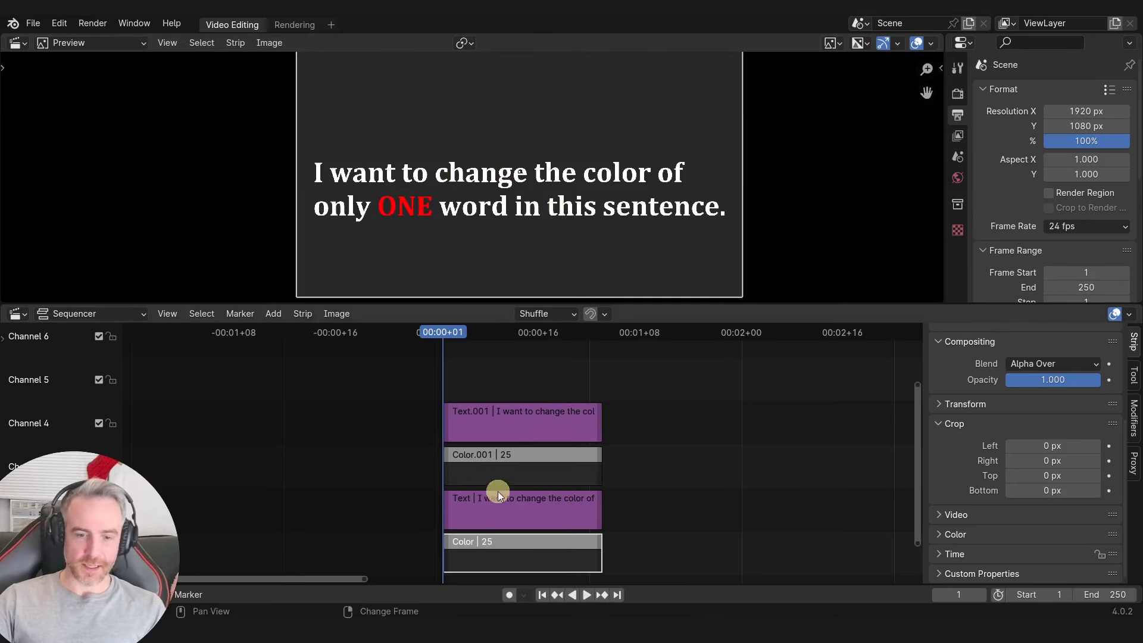
pyautogui.click(502, 463)
pyautogui.press('a')
pyautogui.click(517, 452)
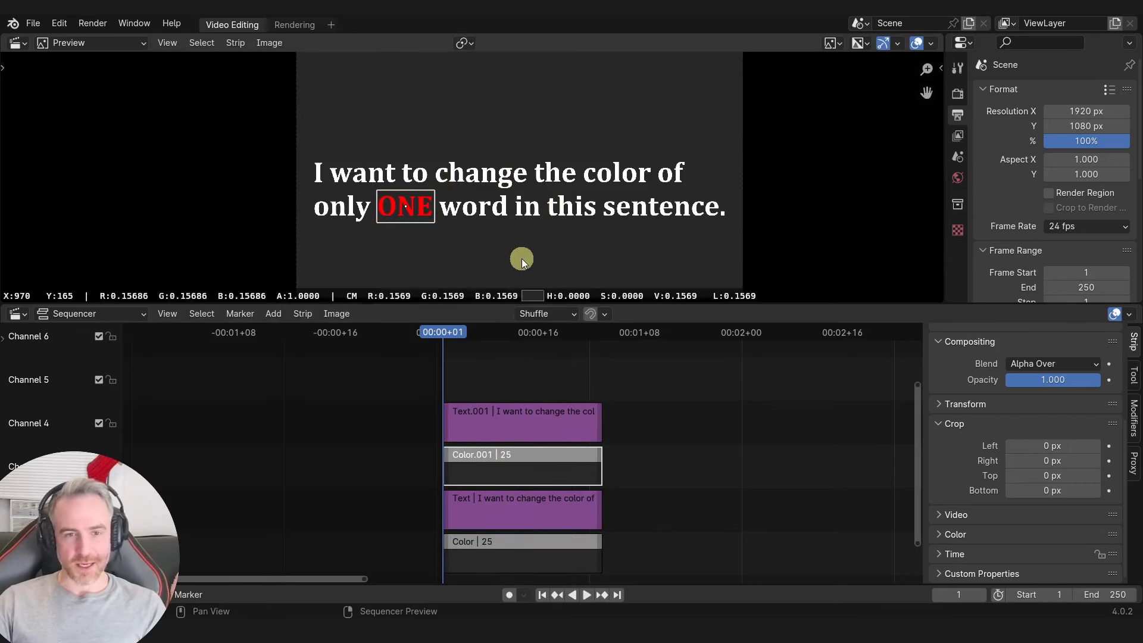
# - Temporarily hide the red text strip and the small color patch to check the white word underneath, then unhide both
pyautogui.keyDown('ctrl'); pyautogui.moveTo(477, 423); pyautogui.dragTo(572, 421, button='middle'); pyautogui.keyUp('ctrl')
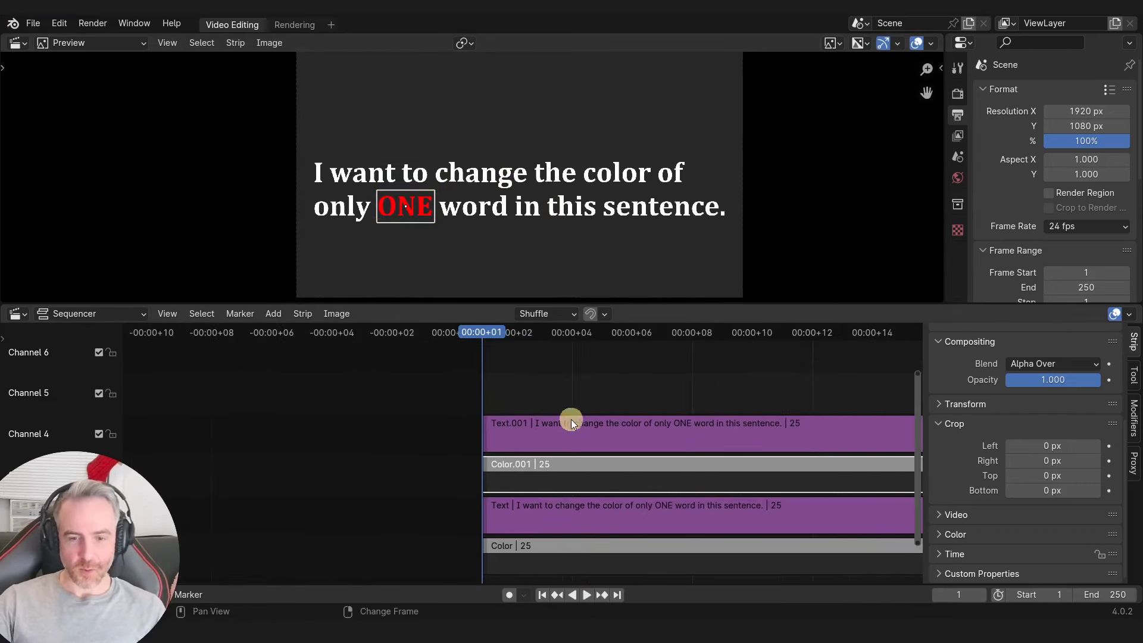
pyautogui.moveTo(498, 462); pyautogui.dragTo(393, 417, button='middle')
pyautogui.click(357, 374)
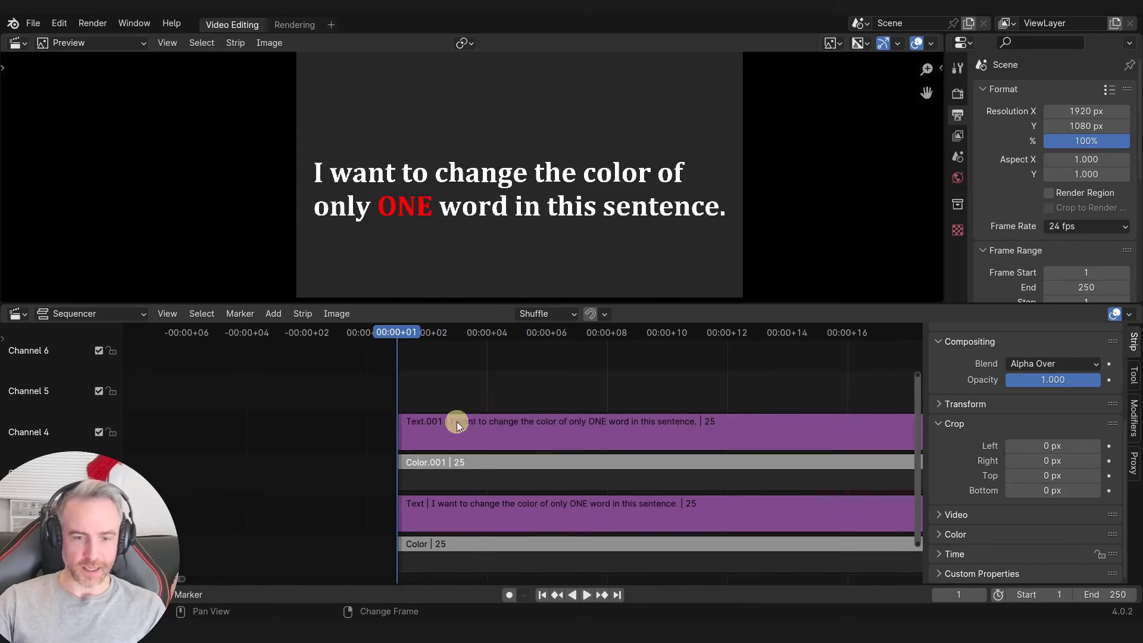
pyautogui.moveTo(455, 387); pyautogui.dragTo(602, 473)
pyautogui.moveTo(481, 393); pyautogui.dragTo(364, 393, button='middle')
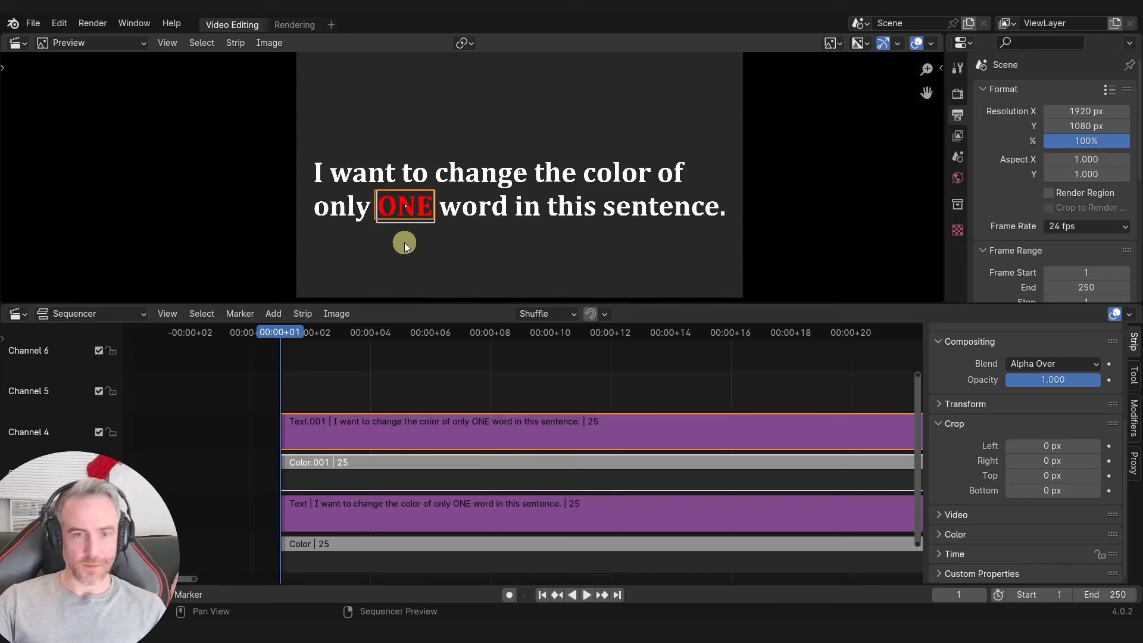
pyautogui.press('h')
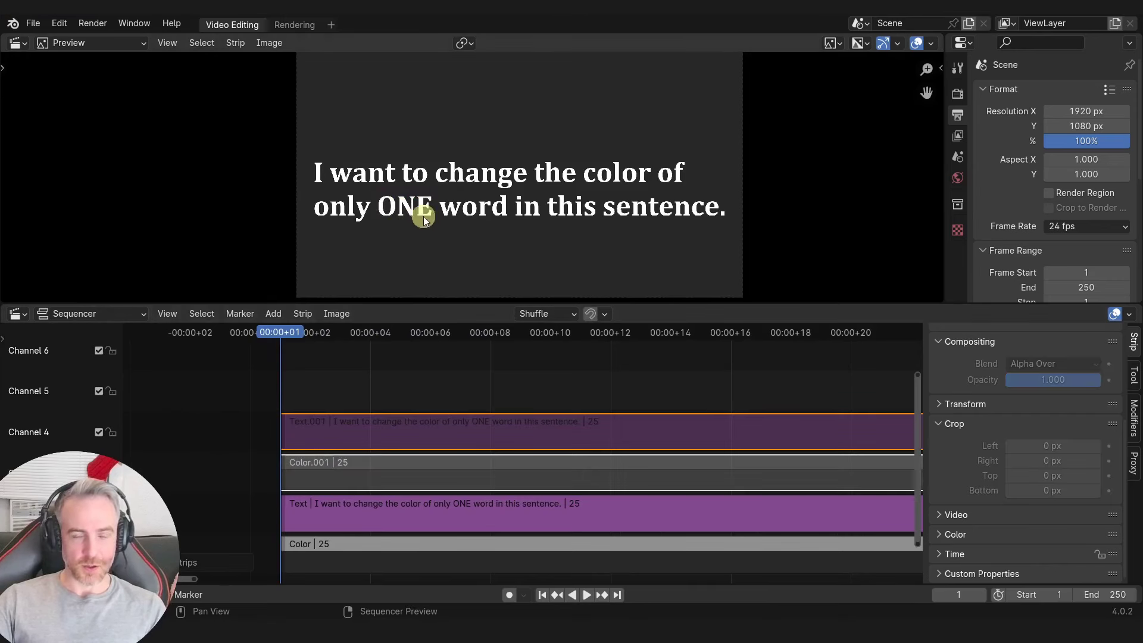
pyautogui.hotkey('alt', 'h')
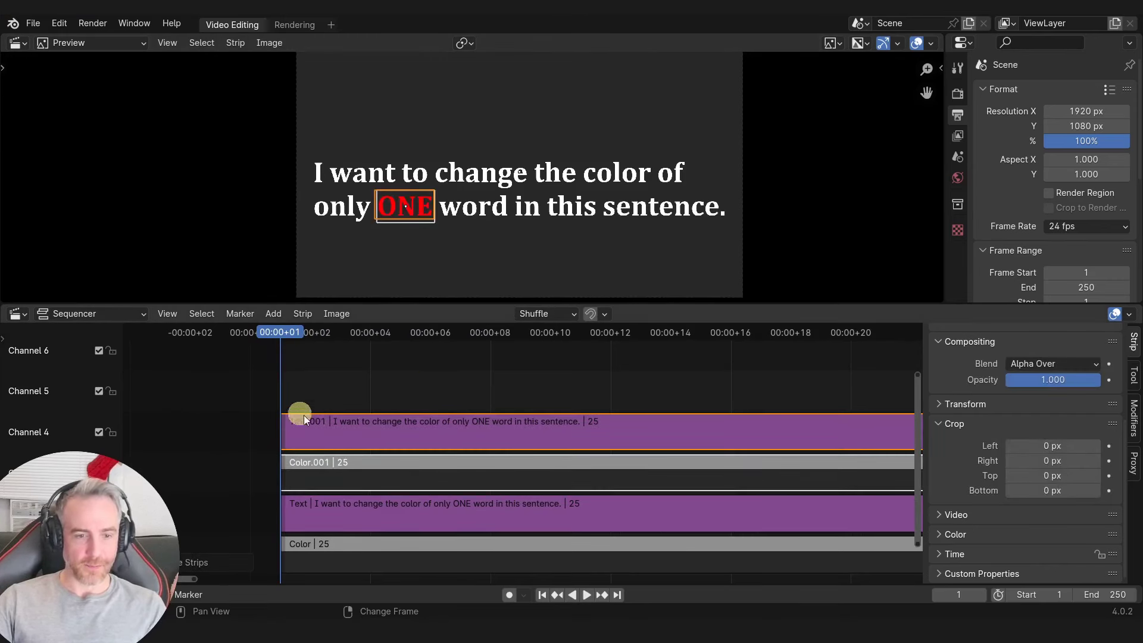
# - Split the red text strip and its color patch at frames 3, 5, 7 and 9
pyautogui.press('Right')
pyautogui.press('Right')
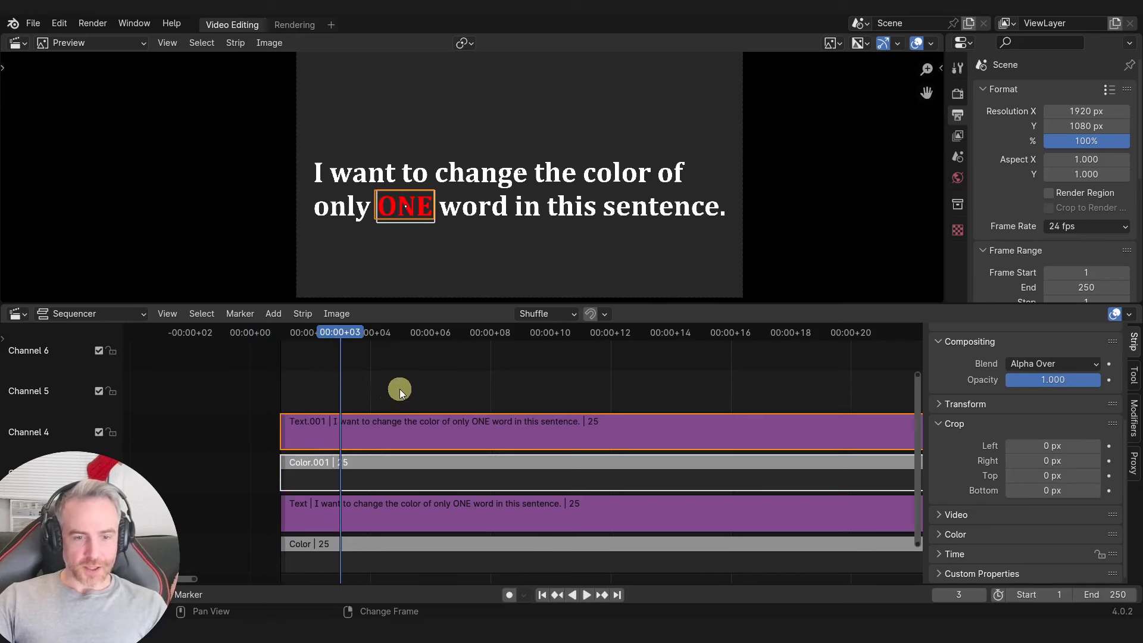
pyautogui.press('k')
pyautogui.moveTo(506, 387); pyautogui.dragTo(388, 387)
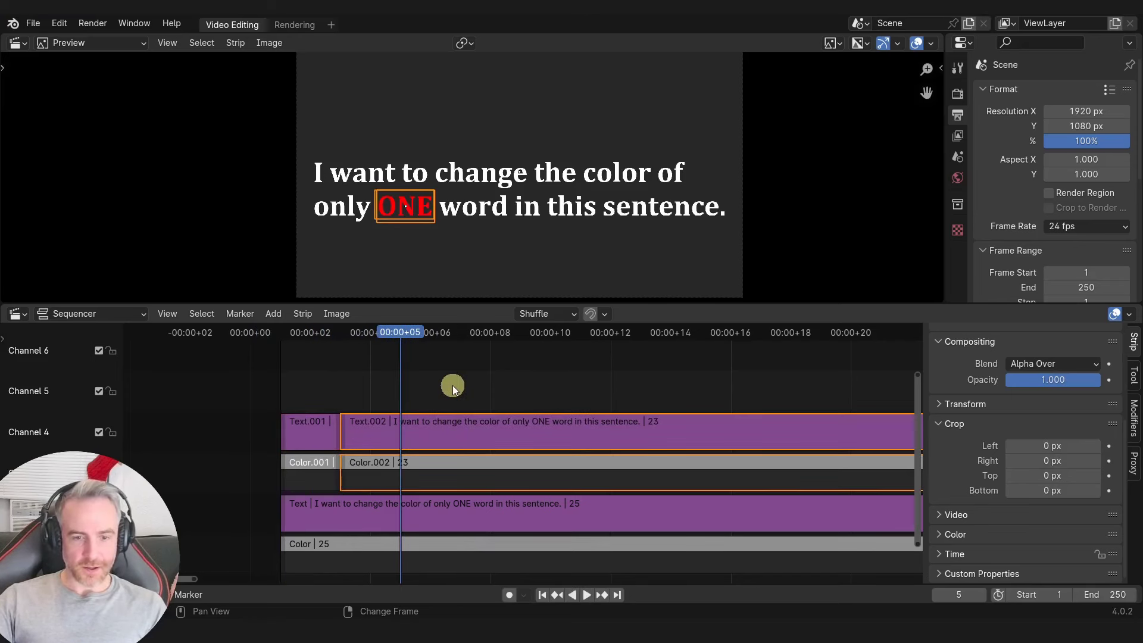
pyautogui.press('k')
pyautogui.moveTo(535, 393); pyautogui.dragTo(508, 395)
pyautogui.press('Left')
pyautogui.click(435, 378)
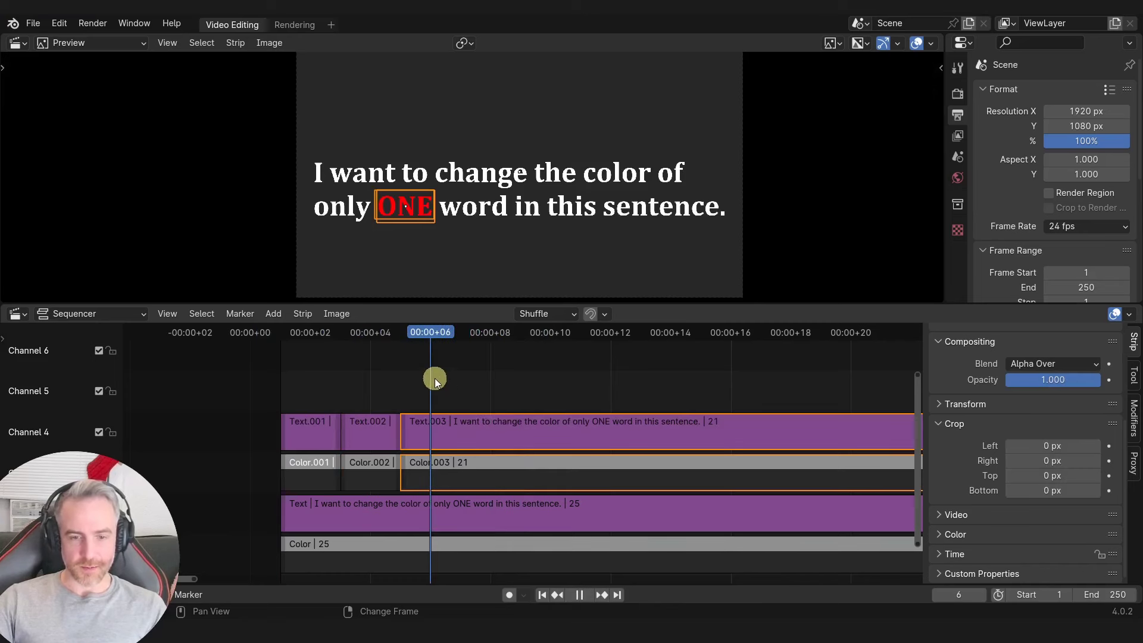
pyautogui.click(460, 382)
pyautogui.press('k')
pyautogui.click(520, 387)
pyautogui.press('k')
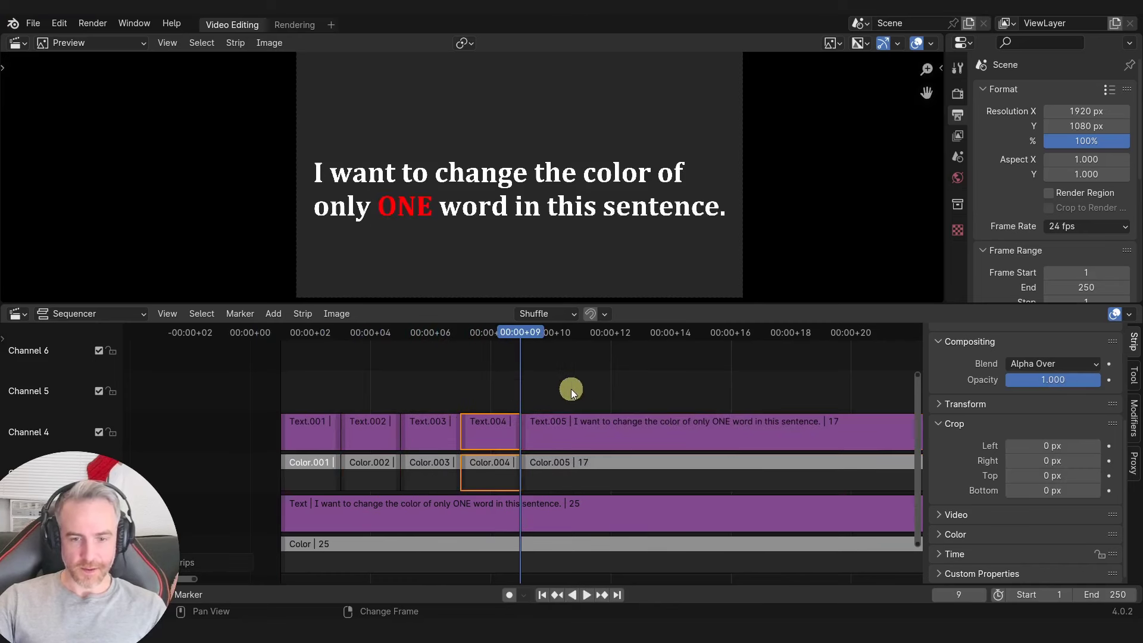
# - Reselect the remaining long pieces of red text and color patch and split both at frames 11 and 13
pyautogui.click(600, 387)
pyautogui.click(602, 466)
pyautogui.keyDown('shift'); pyautogui.click(601, 428); pyautogui.keyUp('shift')
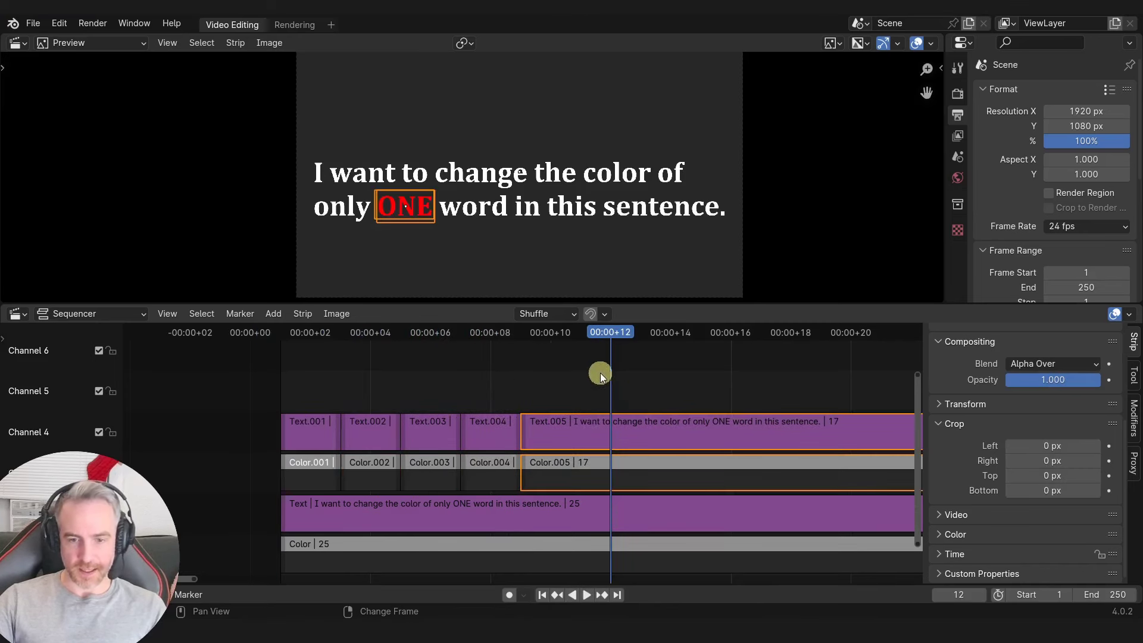
pyautogui.click(578, 377)
pyautogui.press('k')
pyautogui.click(649, 387)
pyautogui.press('k')
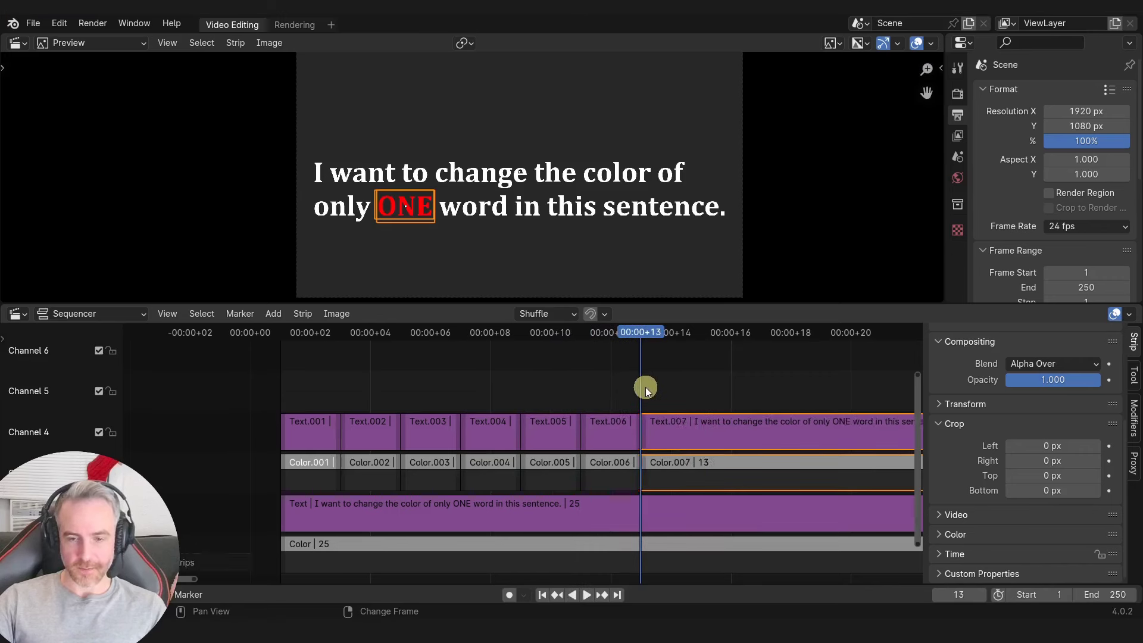
# - Delete every second short piece of the red text and color patch, then scrub the timeline to check the blinking word
pyautogui.click(373, 426)
pyautogui.keyDown('shift'); pyautogui.click(488, 429); pyautogui.keyUp('shift')
pyautogui.keyDown('shift'); pyautogui.click(595, 427); pyautogui.keyUp('shift')
pyautogui.press('Delete')
pyautogui.moveTo(301, 351); pyautogui.dragTo(731, 374)
# - Set the text color of the last, long red text piece to yellow, then scrub back to check the first short piece
pyautogui.press('Home')
pyautogui.moveTo(283, 374); pyautogui.dragTo(594, 462)
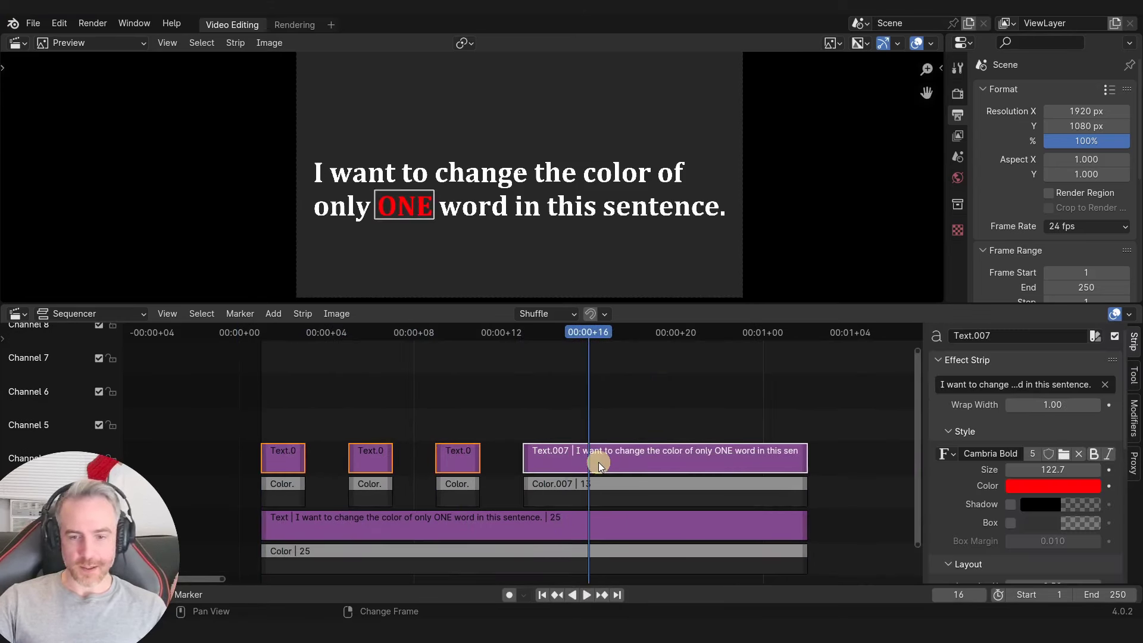
pyautogui.click(1021, 487)
pyautogui.moveTo(1033, 354)
pyautogui.mouseDown()
pyautogui.moveTo(983, 301)
pyautogui.moveTo(1065, 283)
pyautogui.moveTo(977, 301)
pyautogui.moveTo(960, 338)
pyautogui.mouseUp()
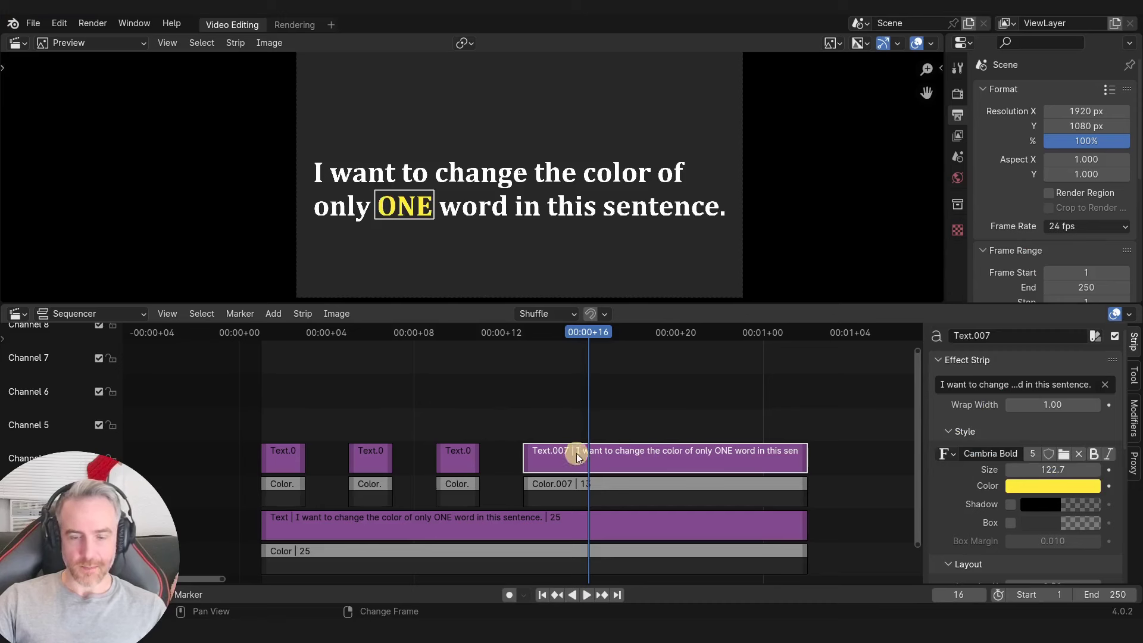
pyautogui.moveTo(487, 374); pyautogui.dragTo(285, 387, button='right')
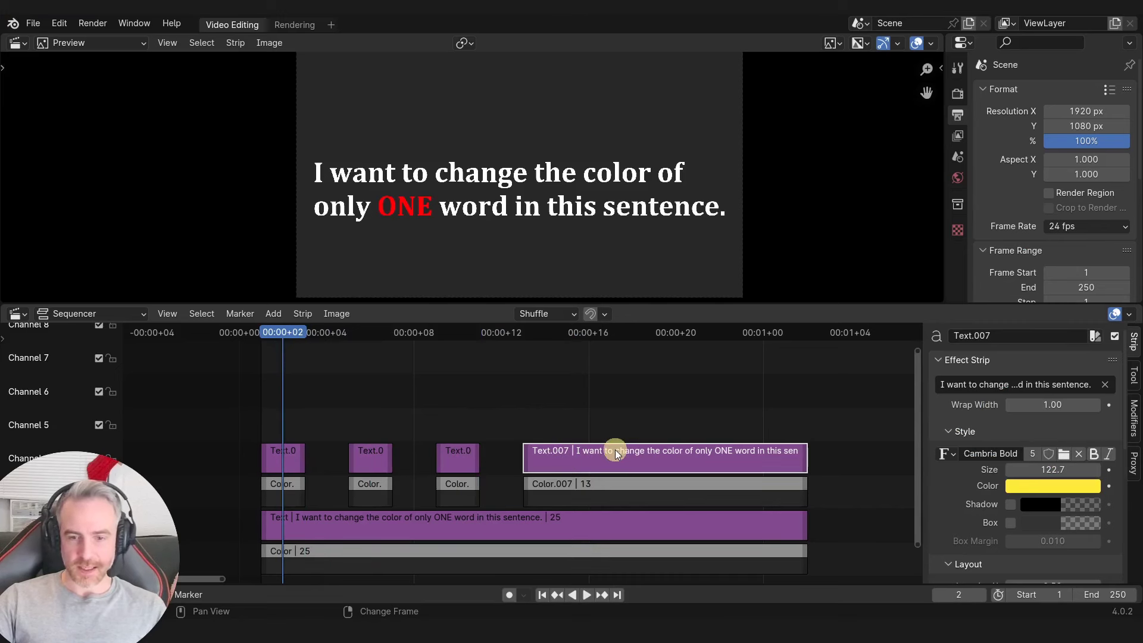
# - Copy the yellow text color from the long text piece to the three short red pieces, then scrub the timeline to check the blinking word
pyautogui.moveTo(268, 390); pyautogui.dragTo(575, 457)
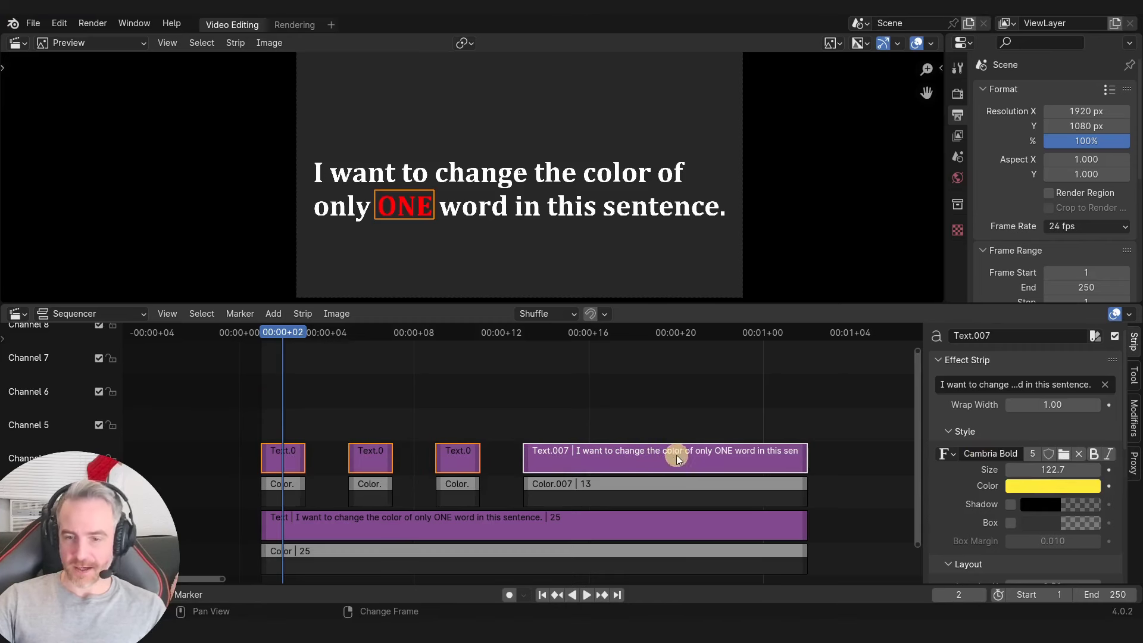
pyautogui.rightClick(1057, 486)
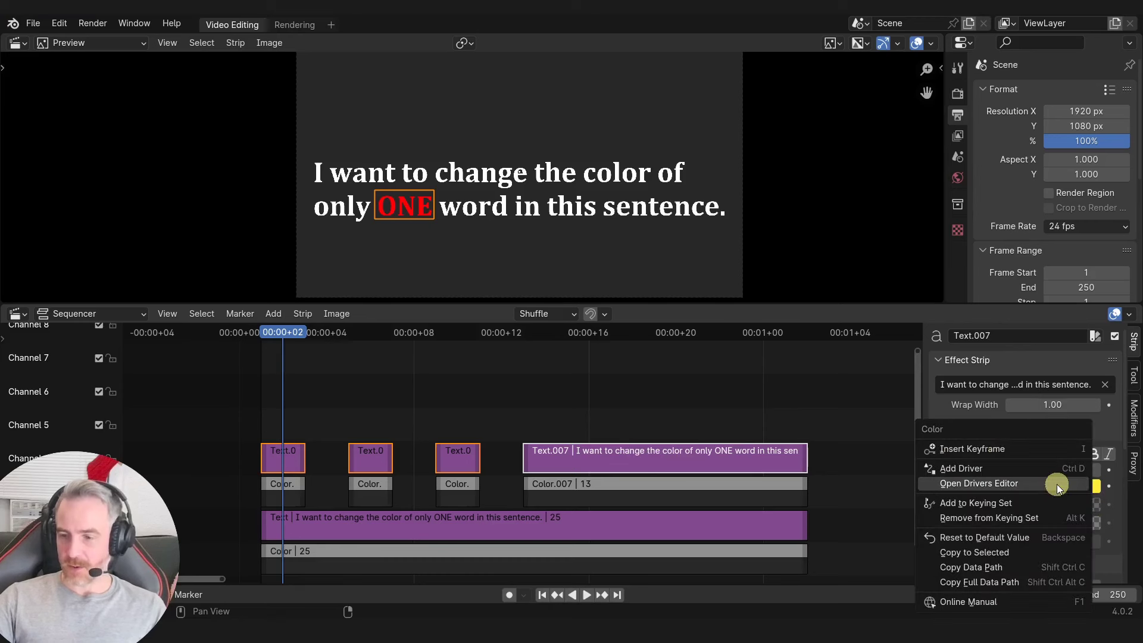
pyautogui.click(992, 553)
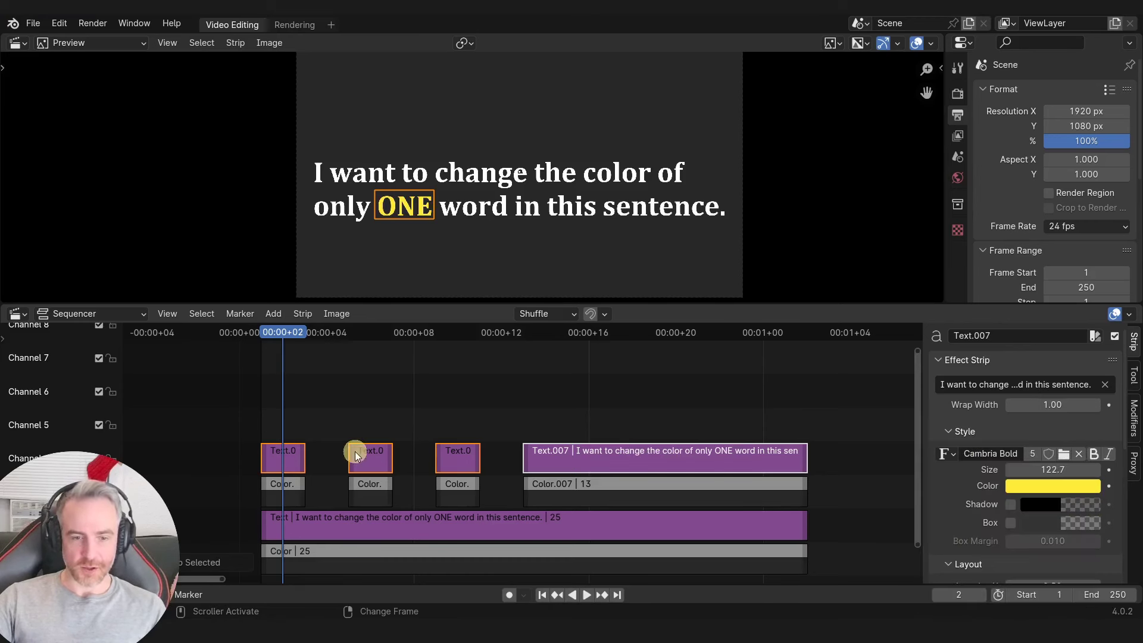
pyautogui.moveTo(298, 335); pyautogui.dragTo(683, 405)
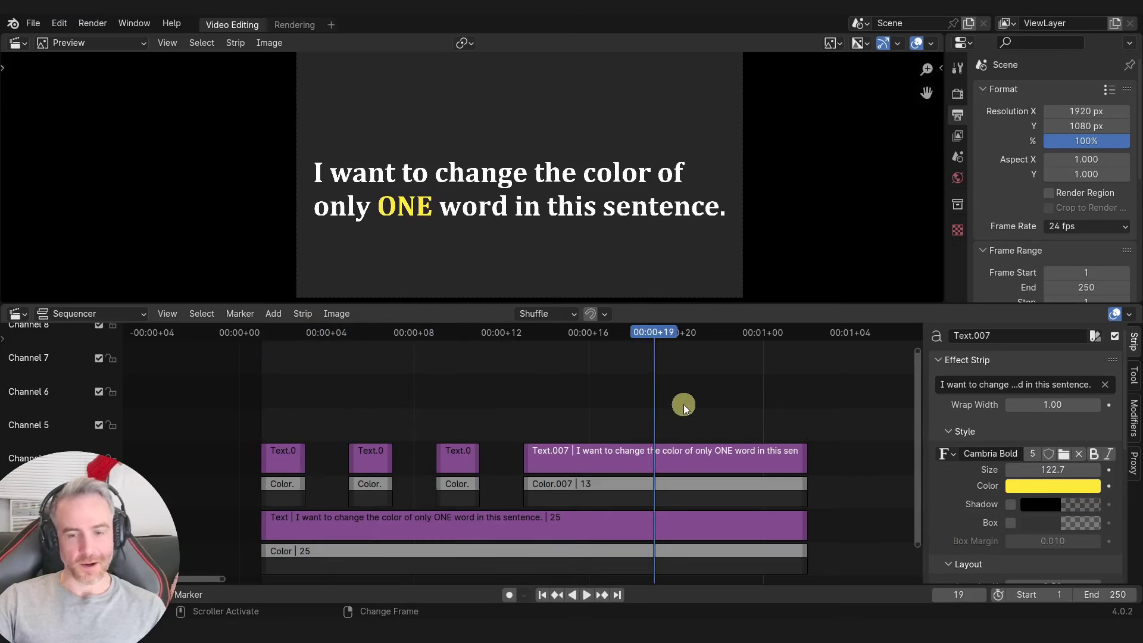